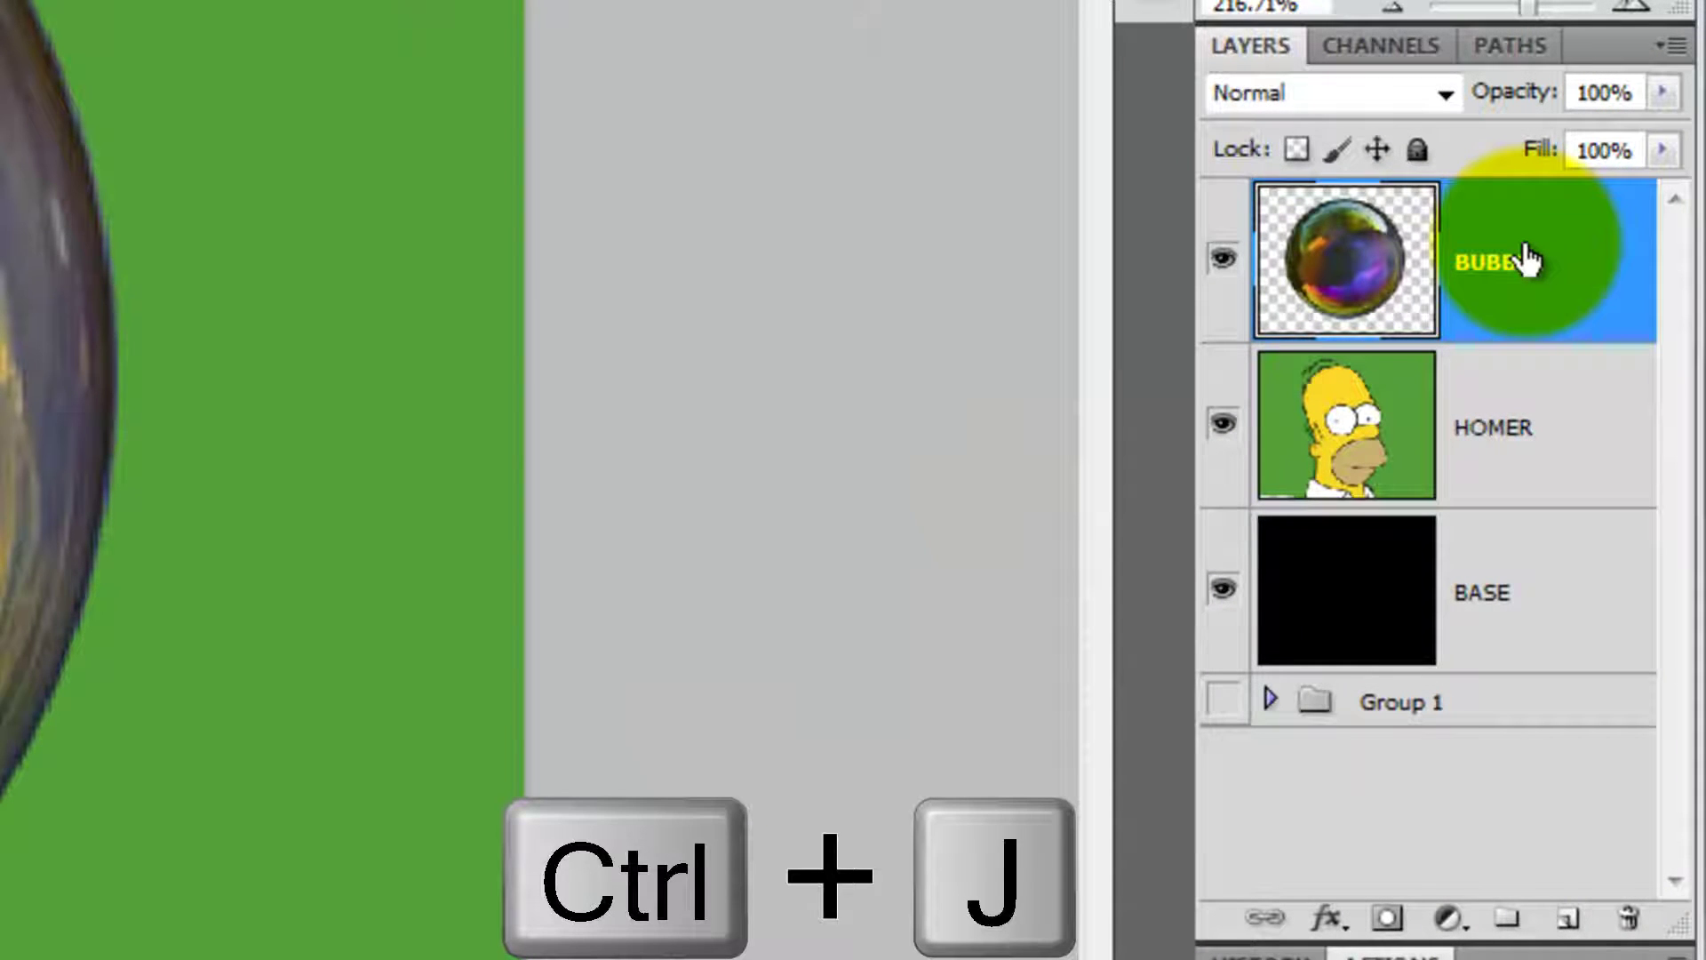
Duplicate BUBBLE, hide the original, and set the copy's opacity to 64%.
key(ctrl+j)
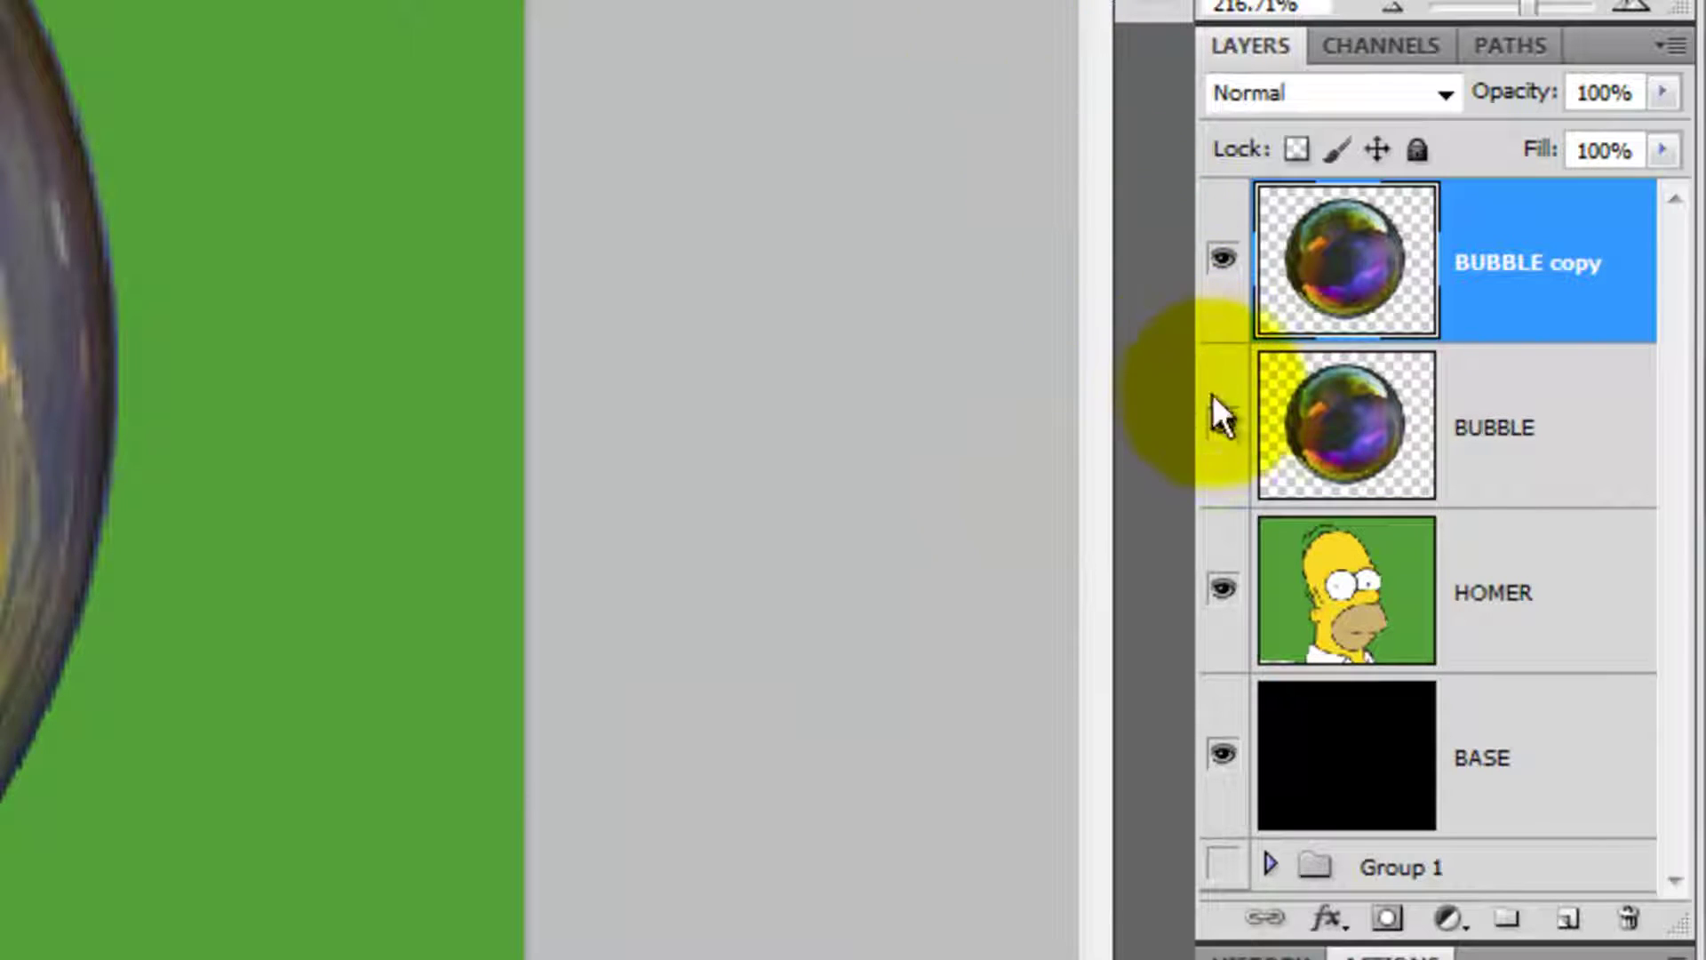
click(1220, 418)
click(1662, 93)
drag(1662, 135, 1592, 129)
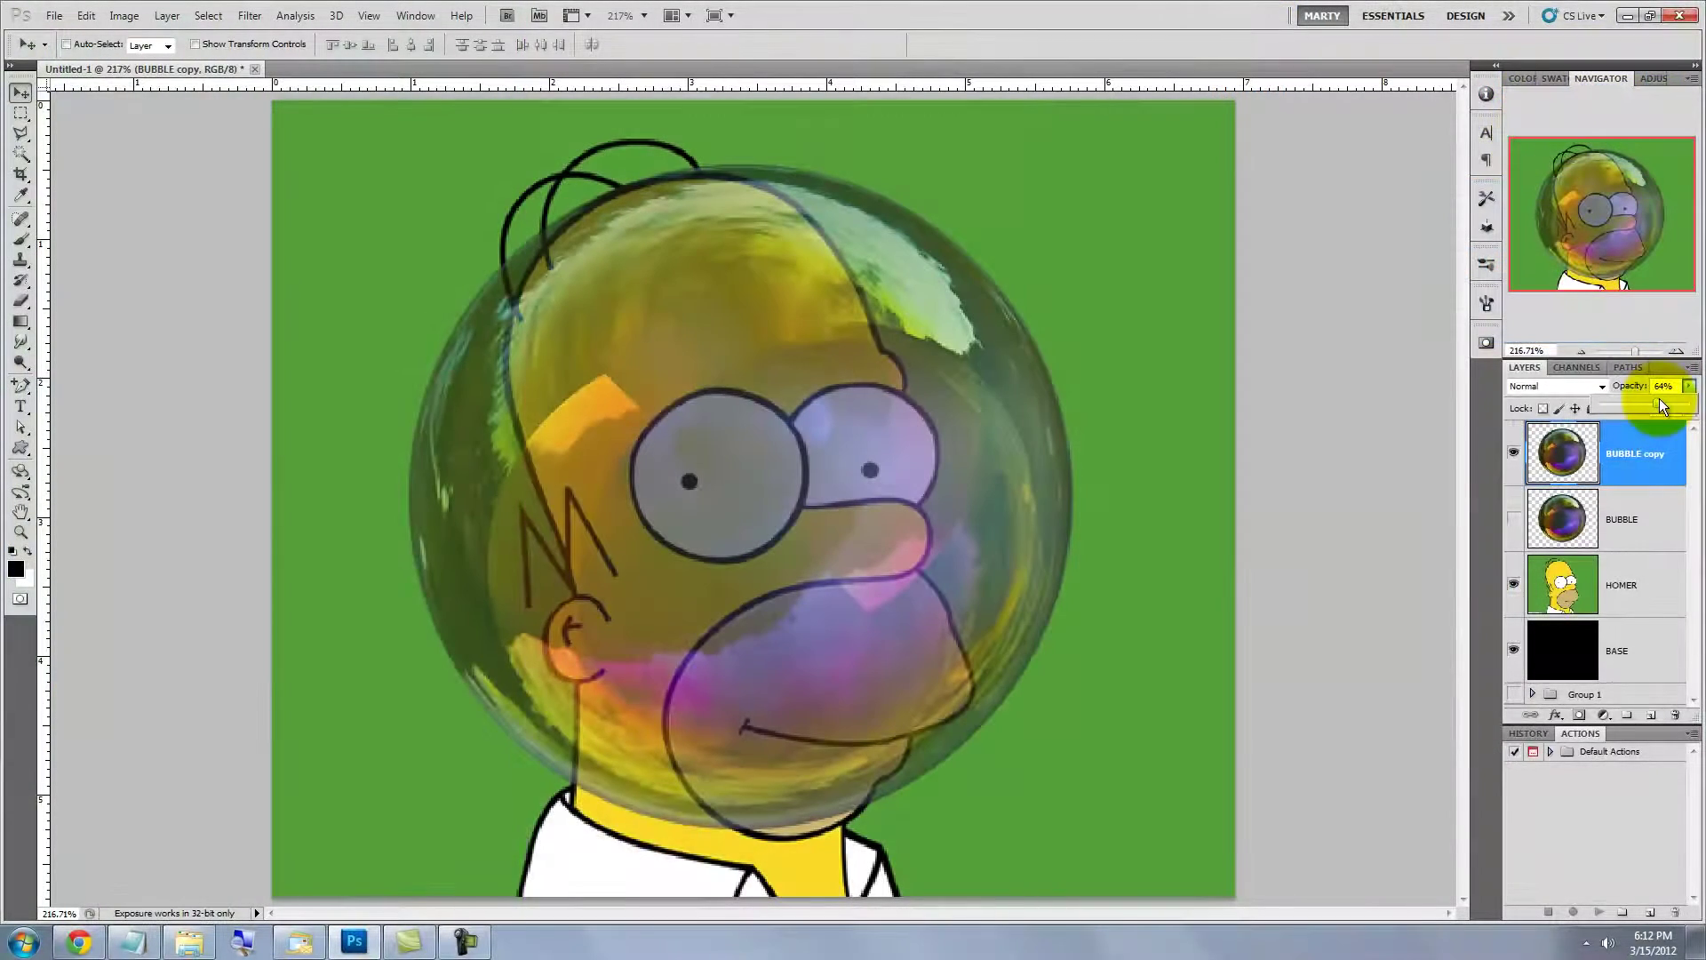
Scale the bubble copy down to 24.45% over Homer's eye and commit the transform.
key(ctrl+t)
click(1419, 331)
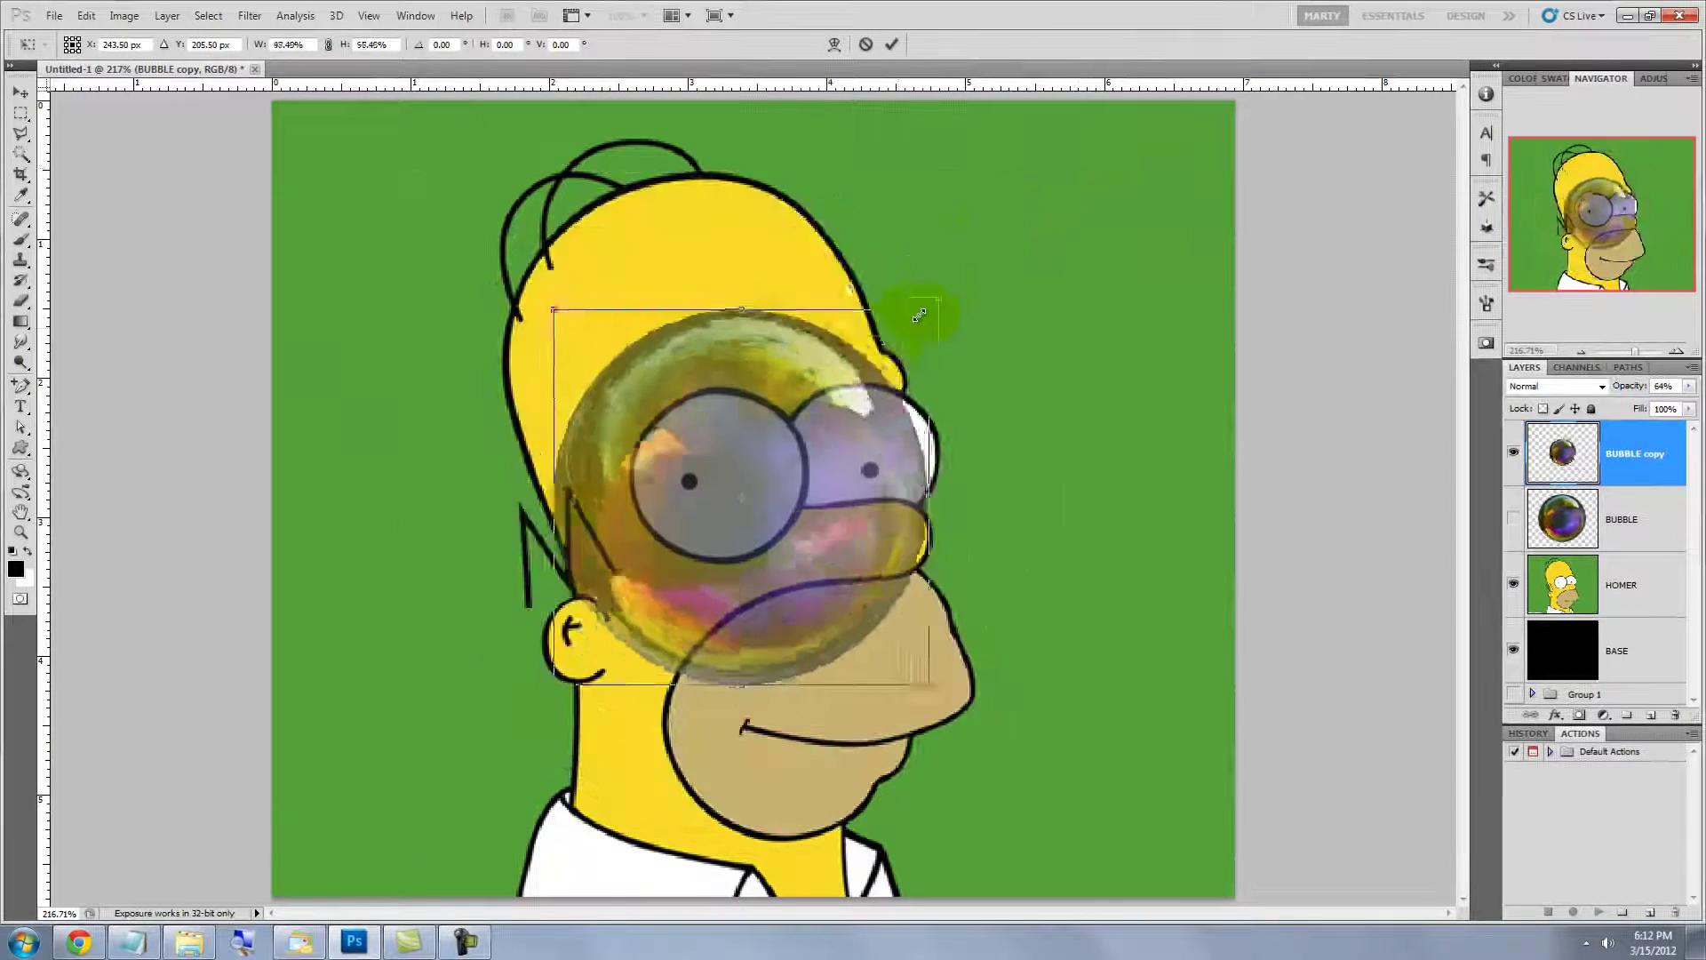
drag(919, 315, 802, 391)
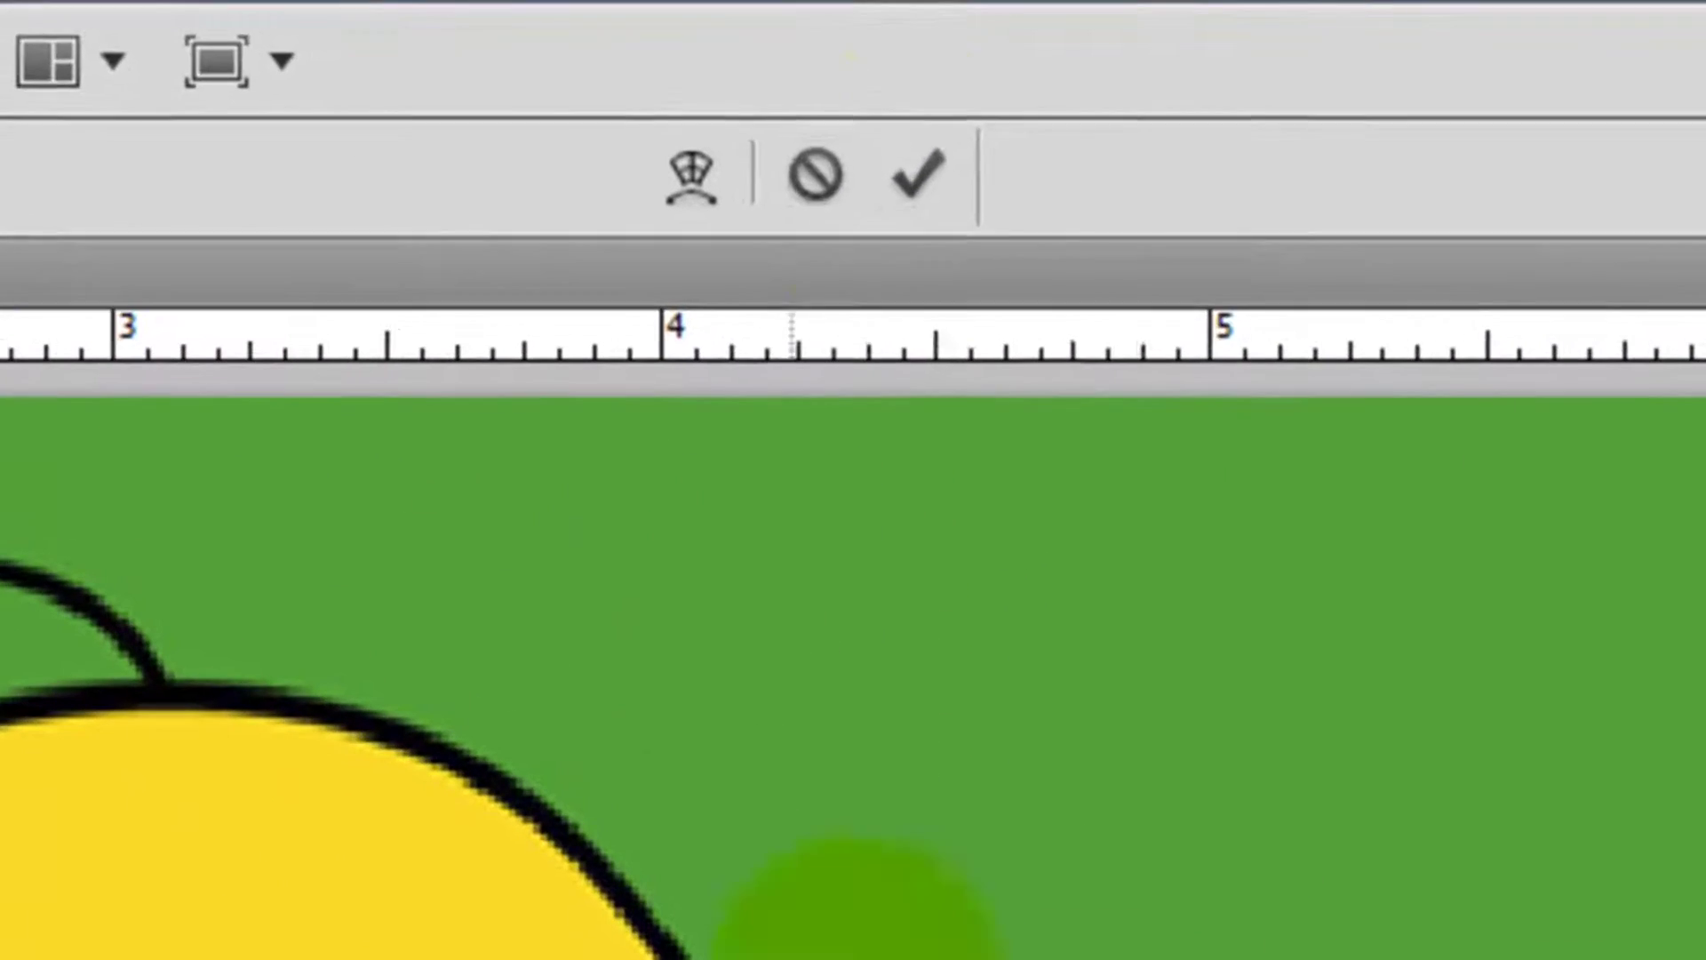
click(918, 186)
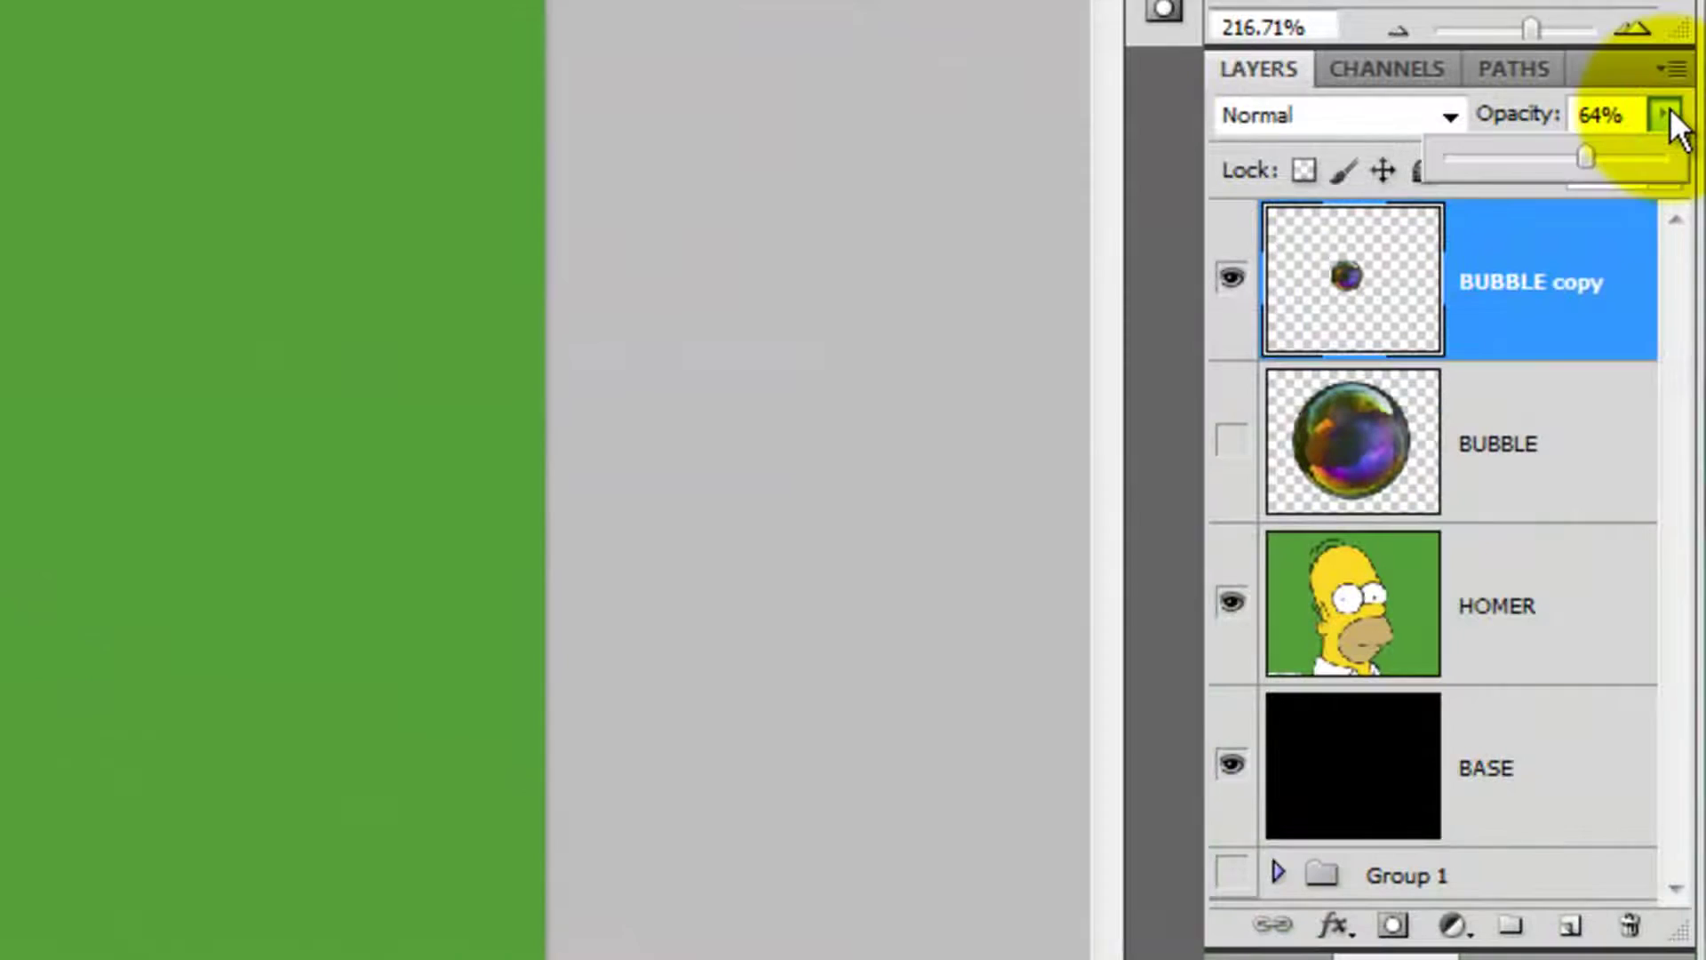
Raise the small eye bubble's opacity to 100%.
drag(1584, 157, 1676, 157)
click(1562, 201)
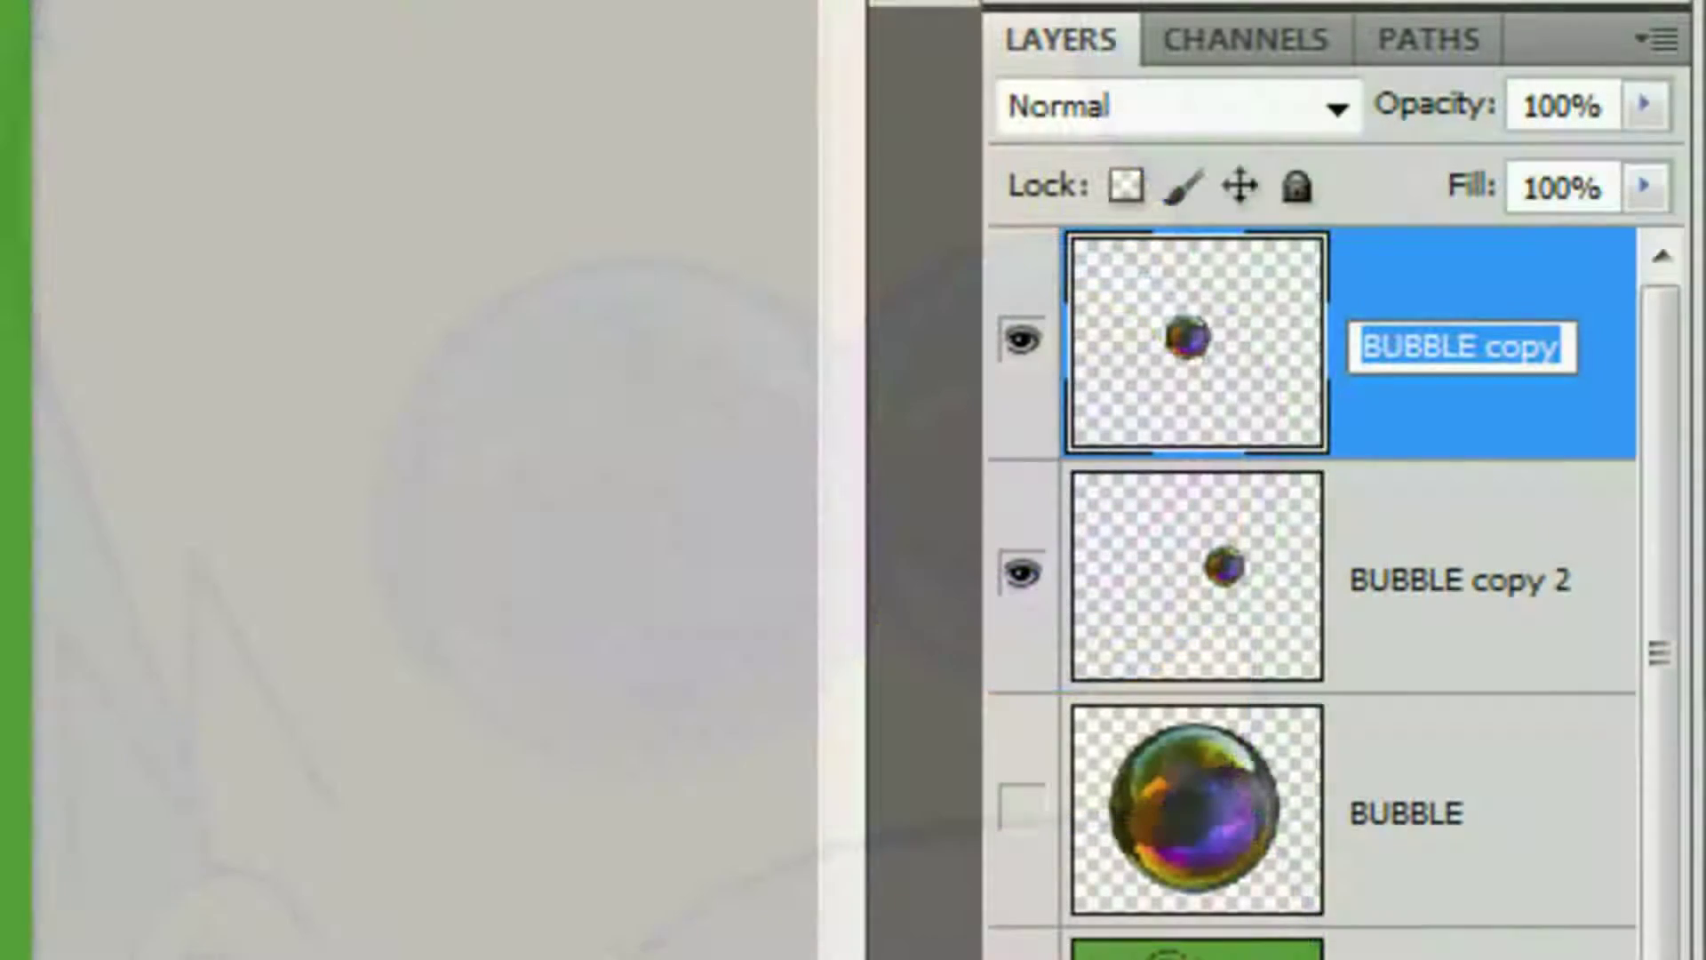
Rename the two small bubble layers 'Left eye' and 'RT eye'.
text(Left eye)
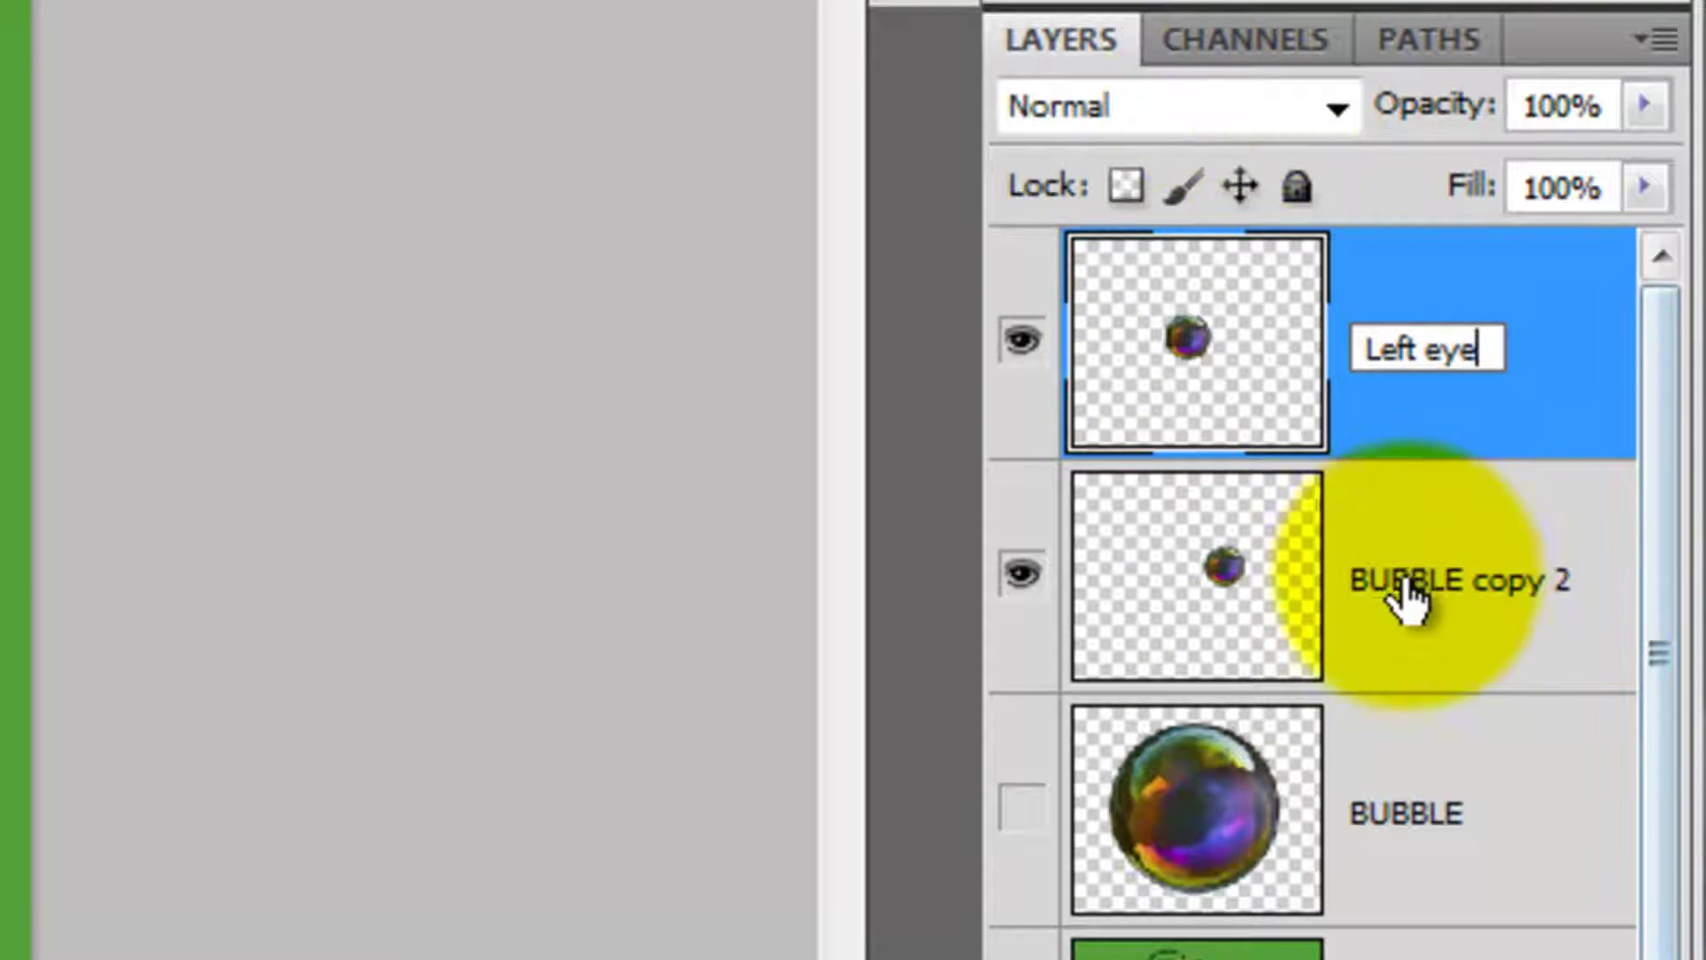
click(1452, 586)
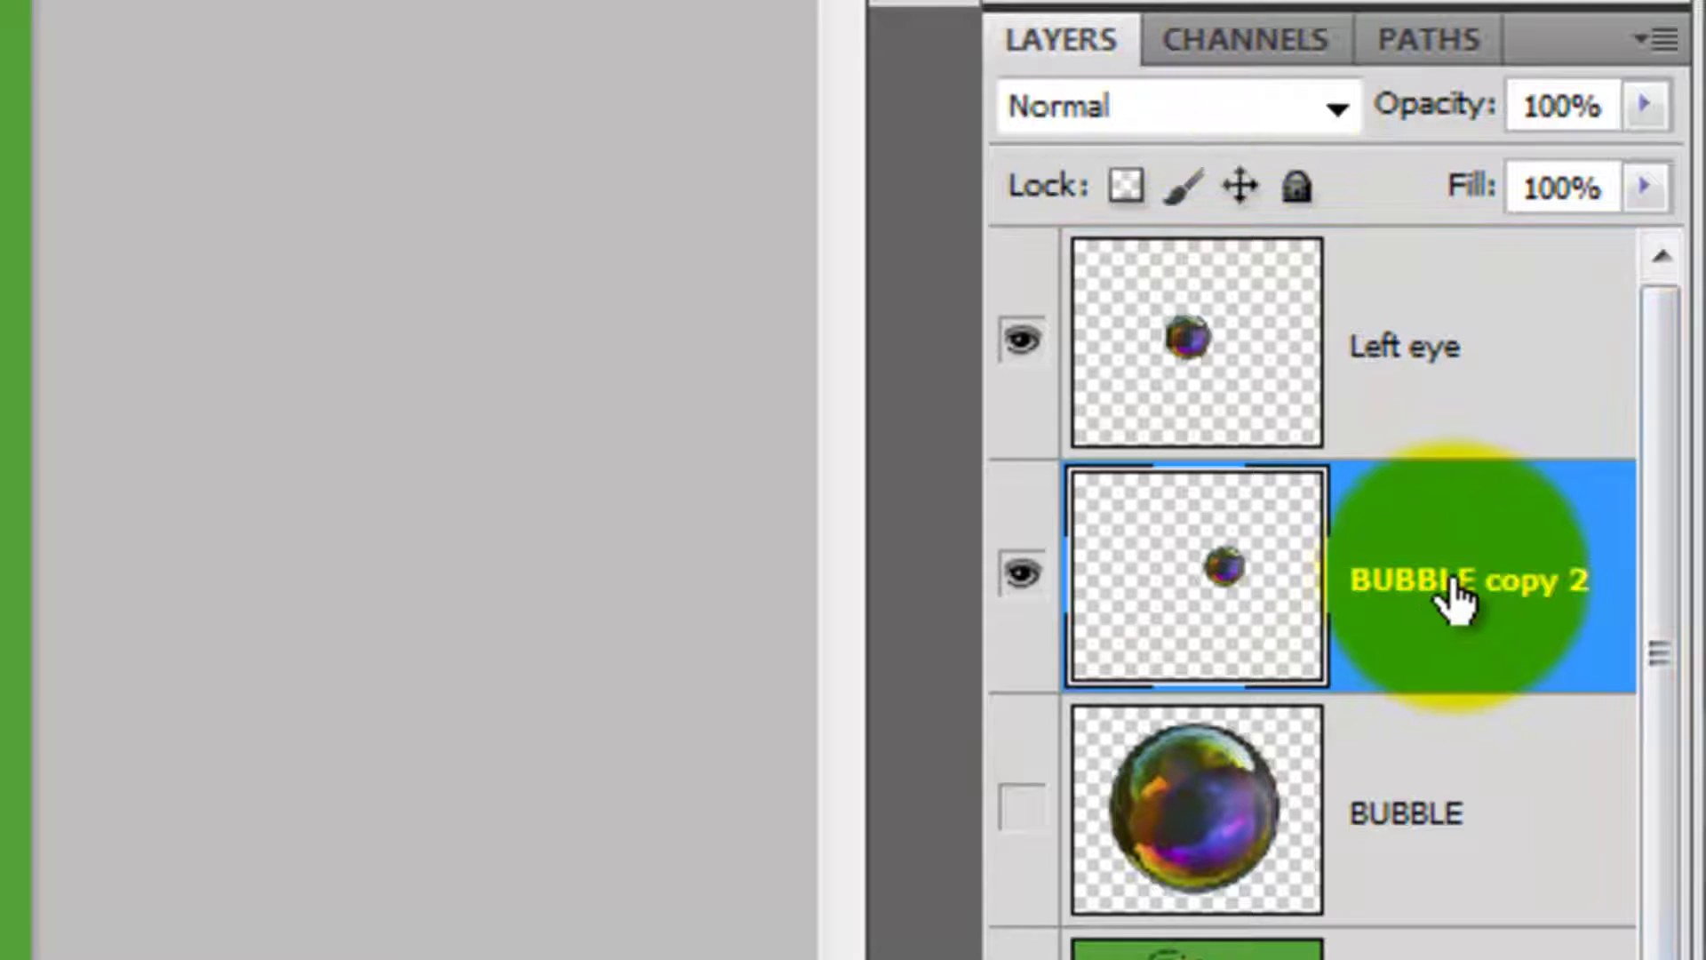
double_click(1479, 582)
text(RT eye)
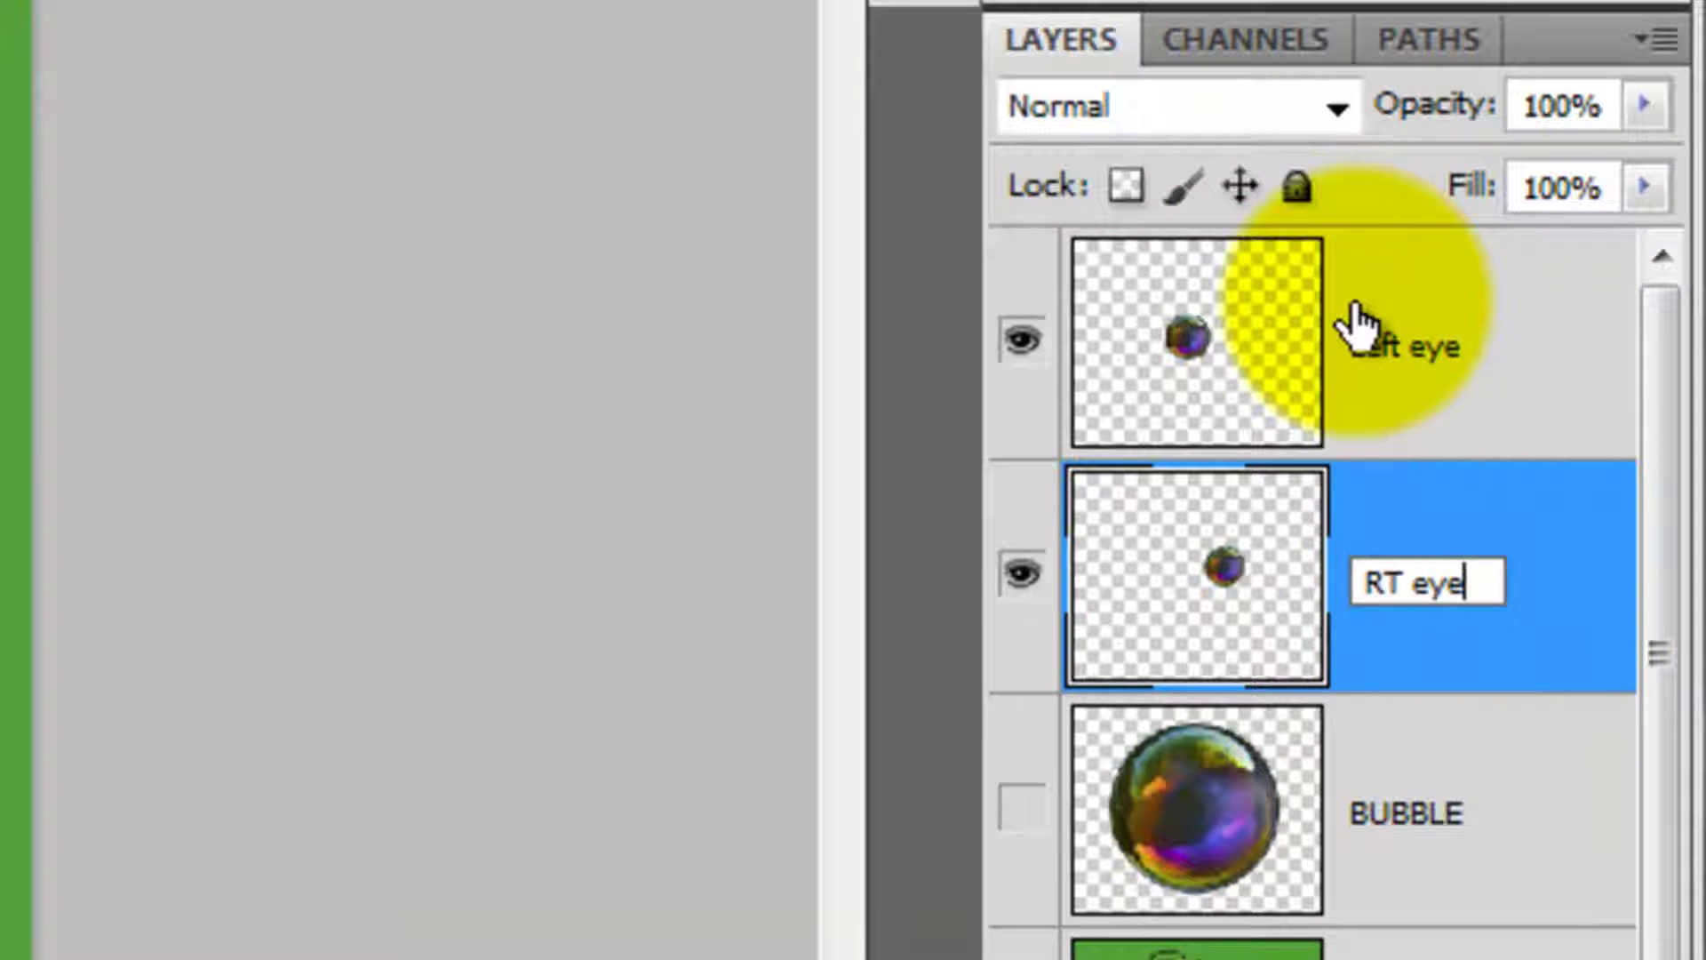
key(Return)
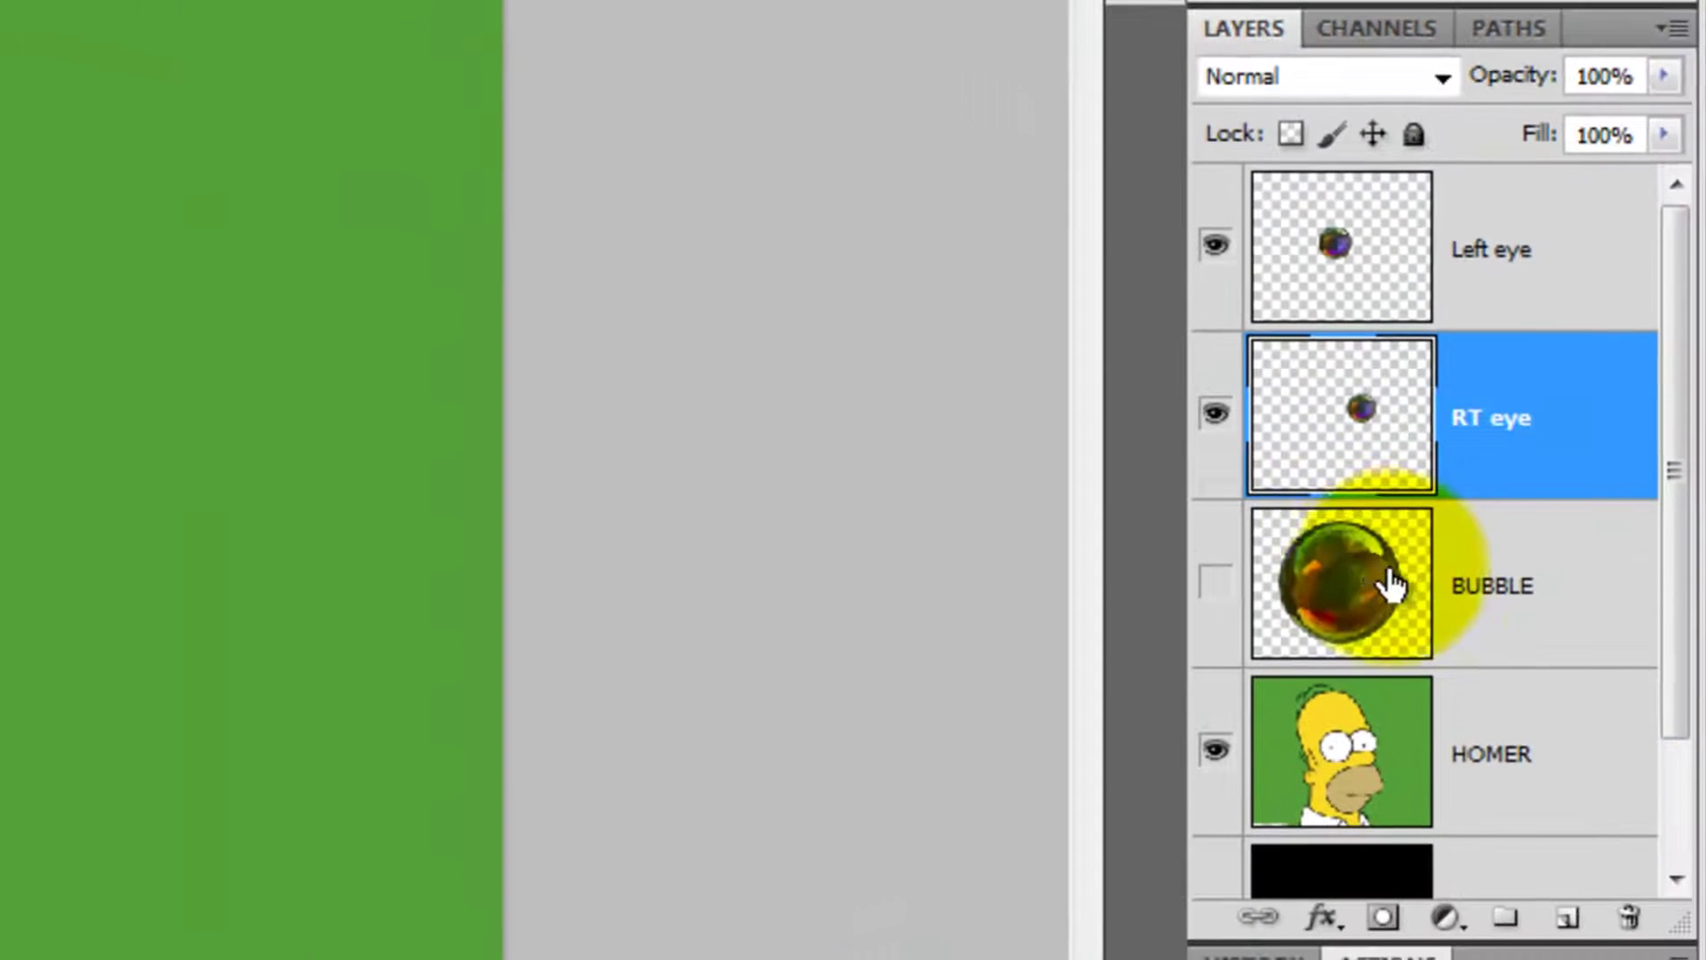
Duplicate the original BUBBLE layer to make a new full-size bubble for the nose.
click(1276, 752)
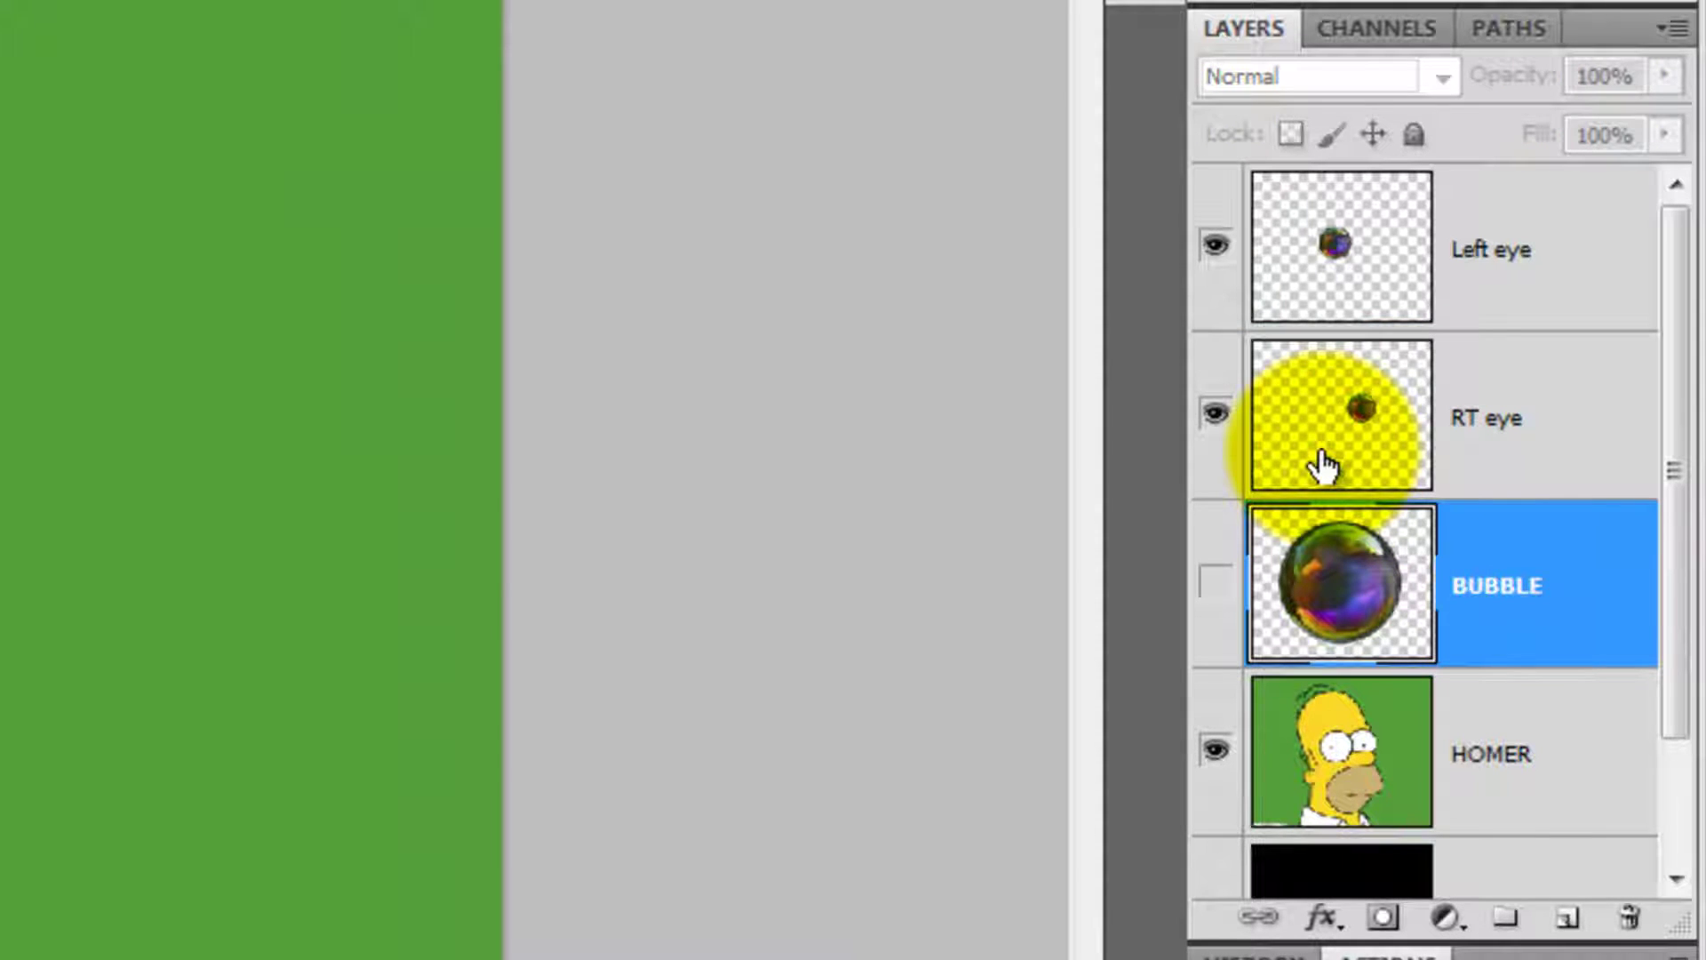
key(ctrl+j)
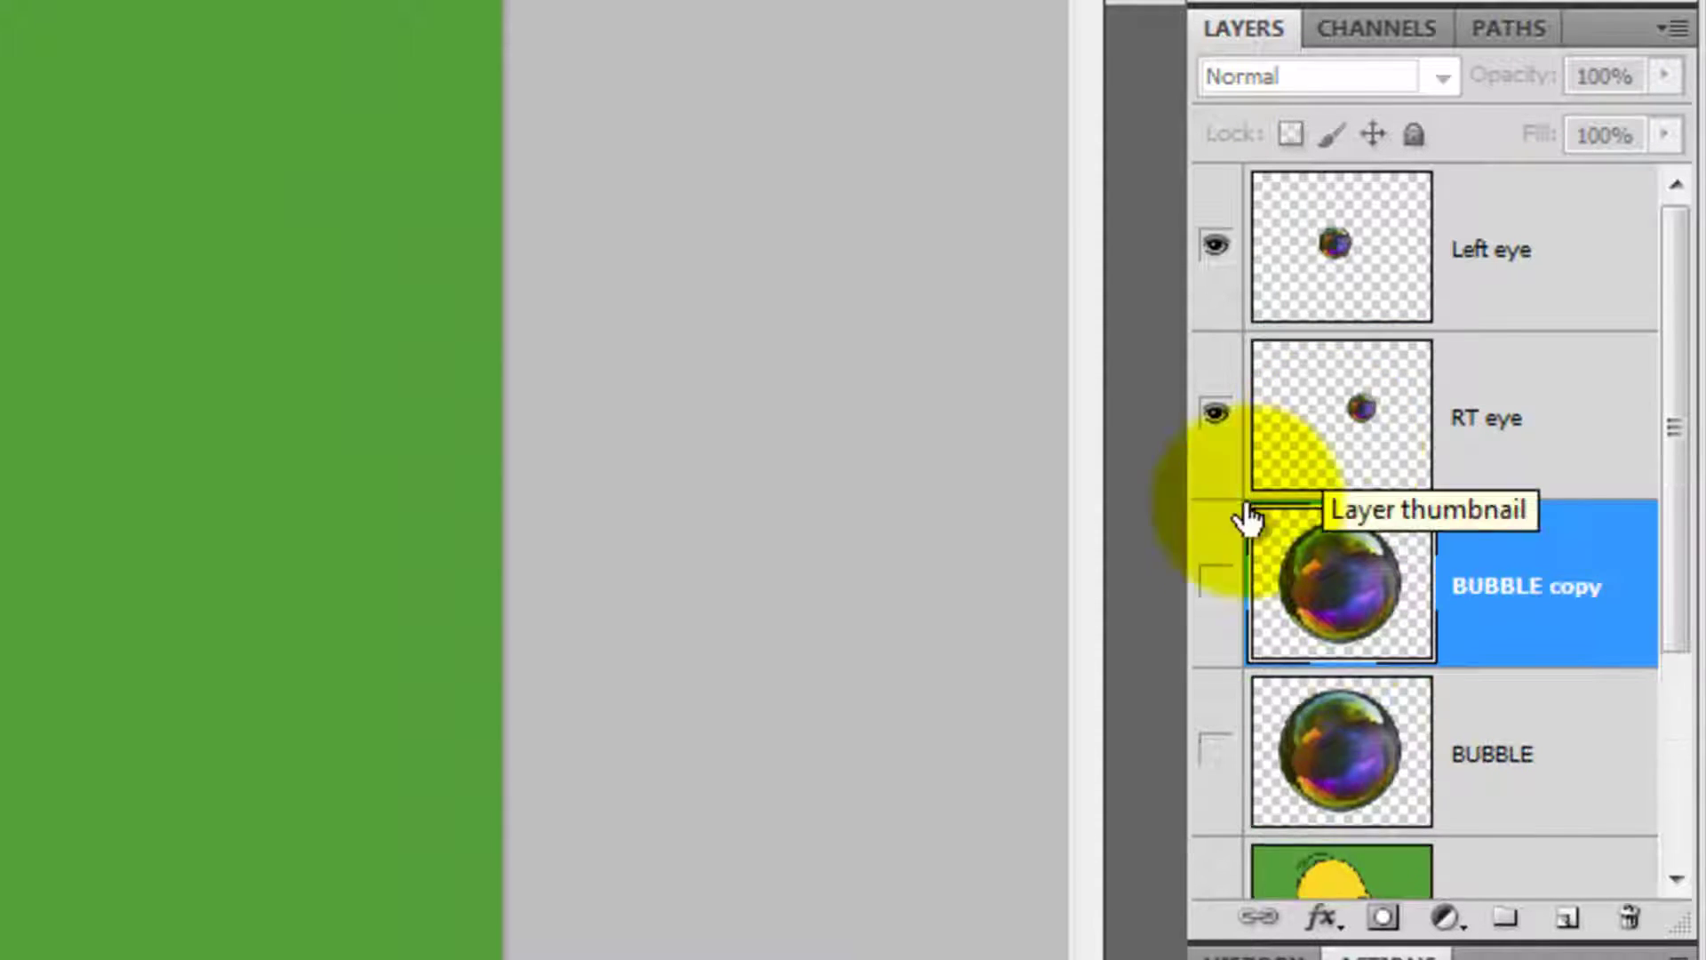
double_click(1495, 590)
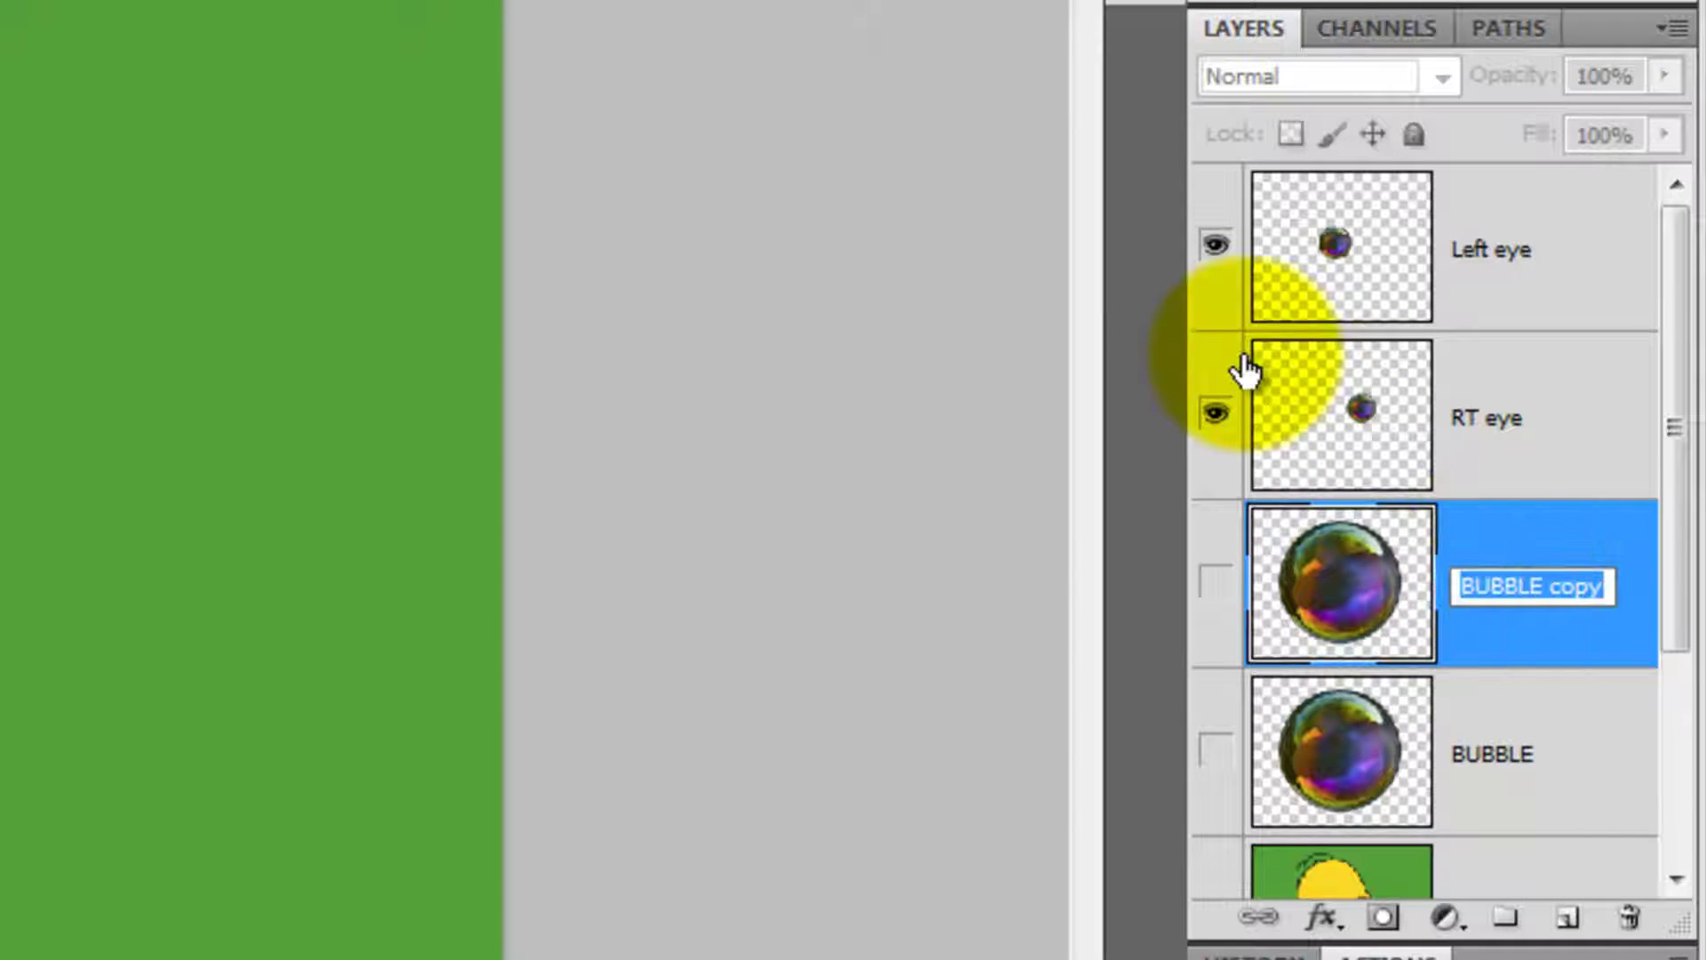
Name the copy NOSE, show it at 38% opacity, and start transforming it over the nose.
text(NOSE)
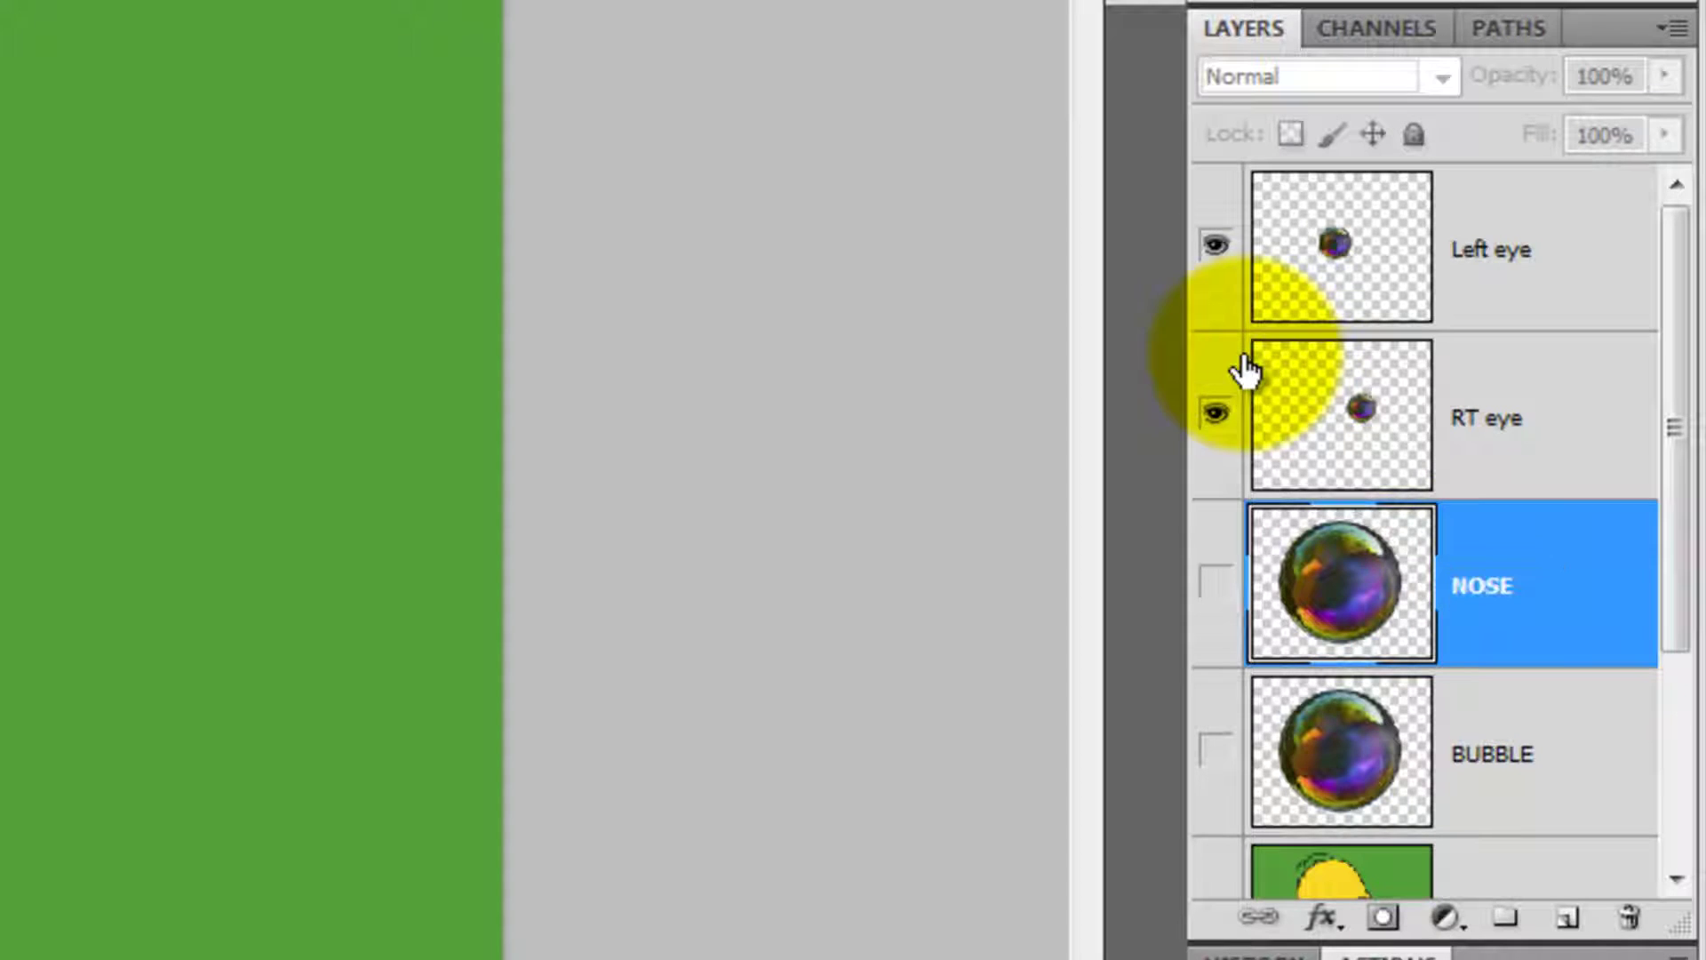
click(1240, 580)
click(1663, 76)
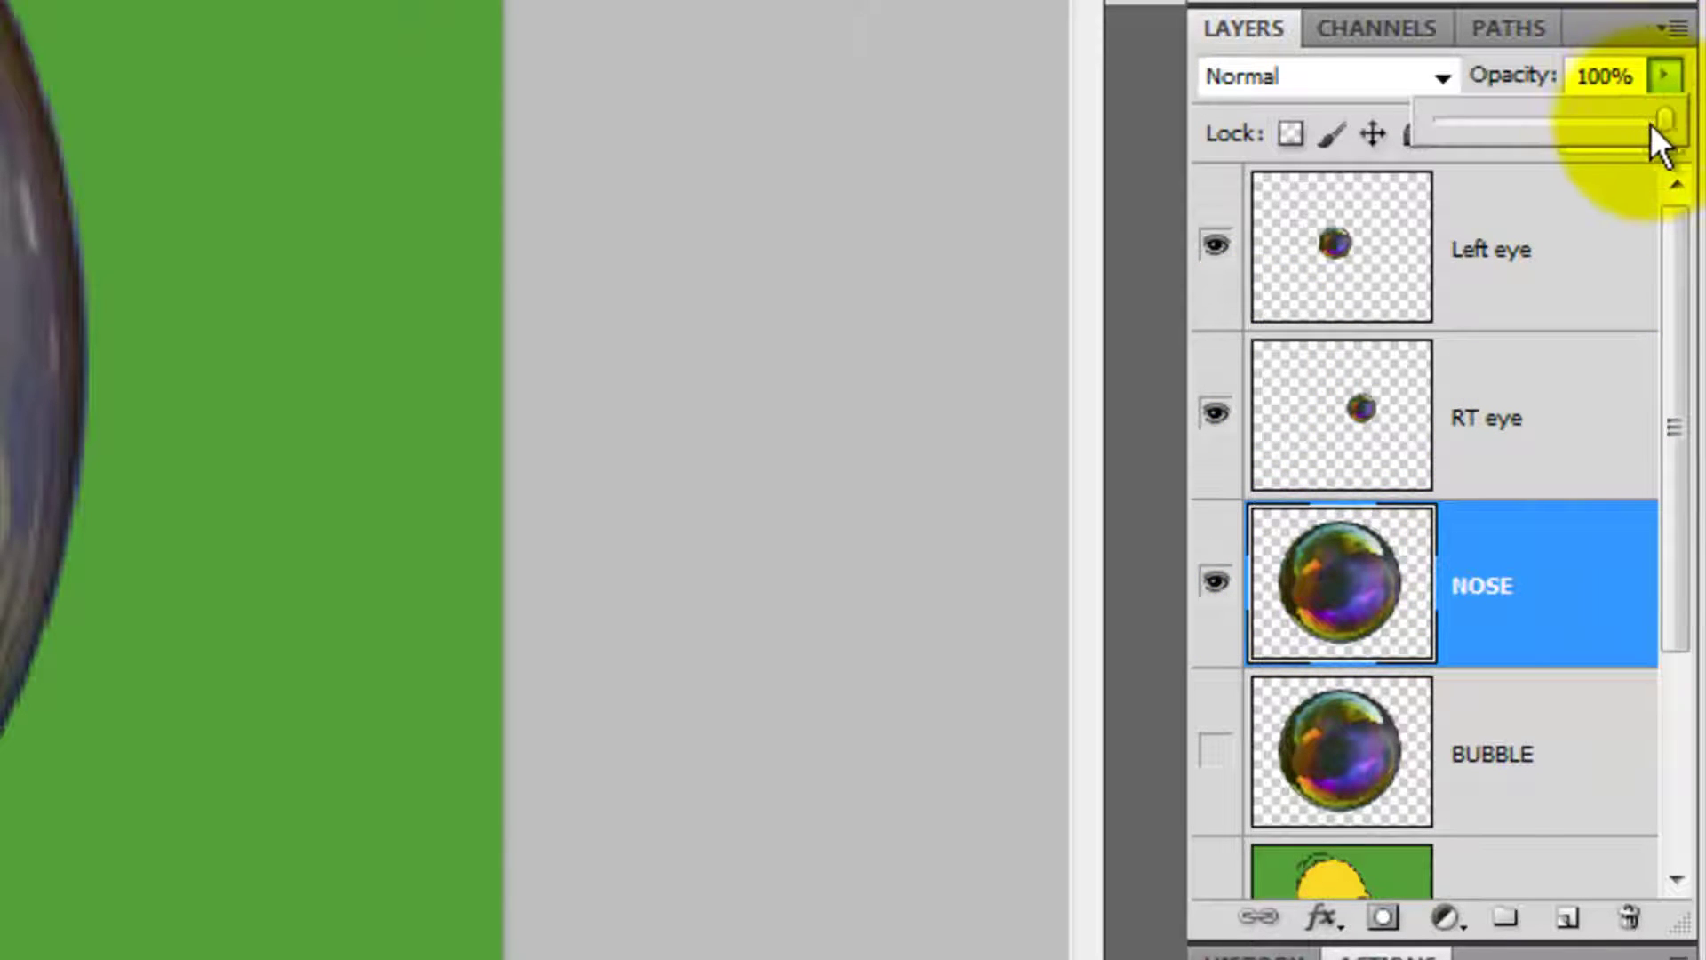
drag(1653, 122, 1559, 124)
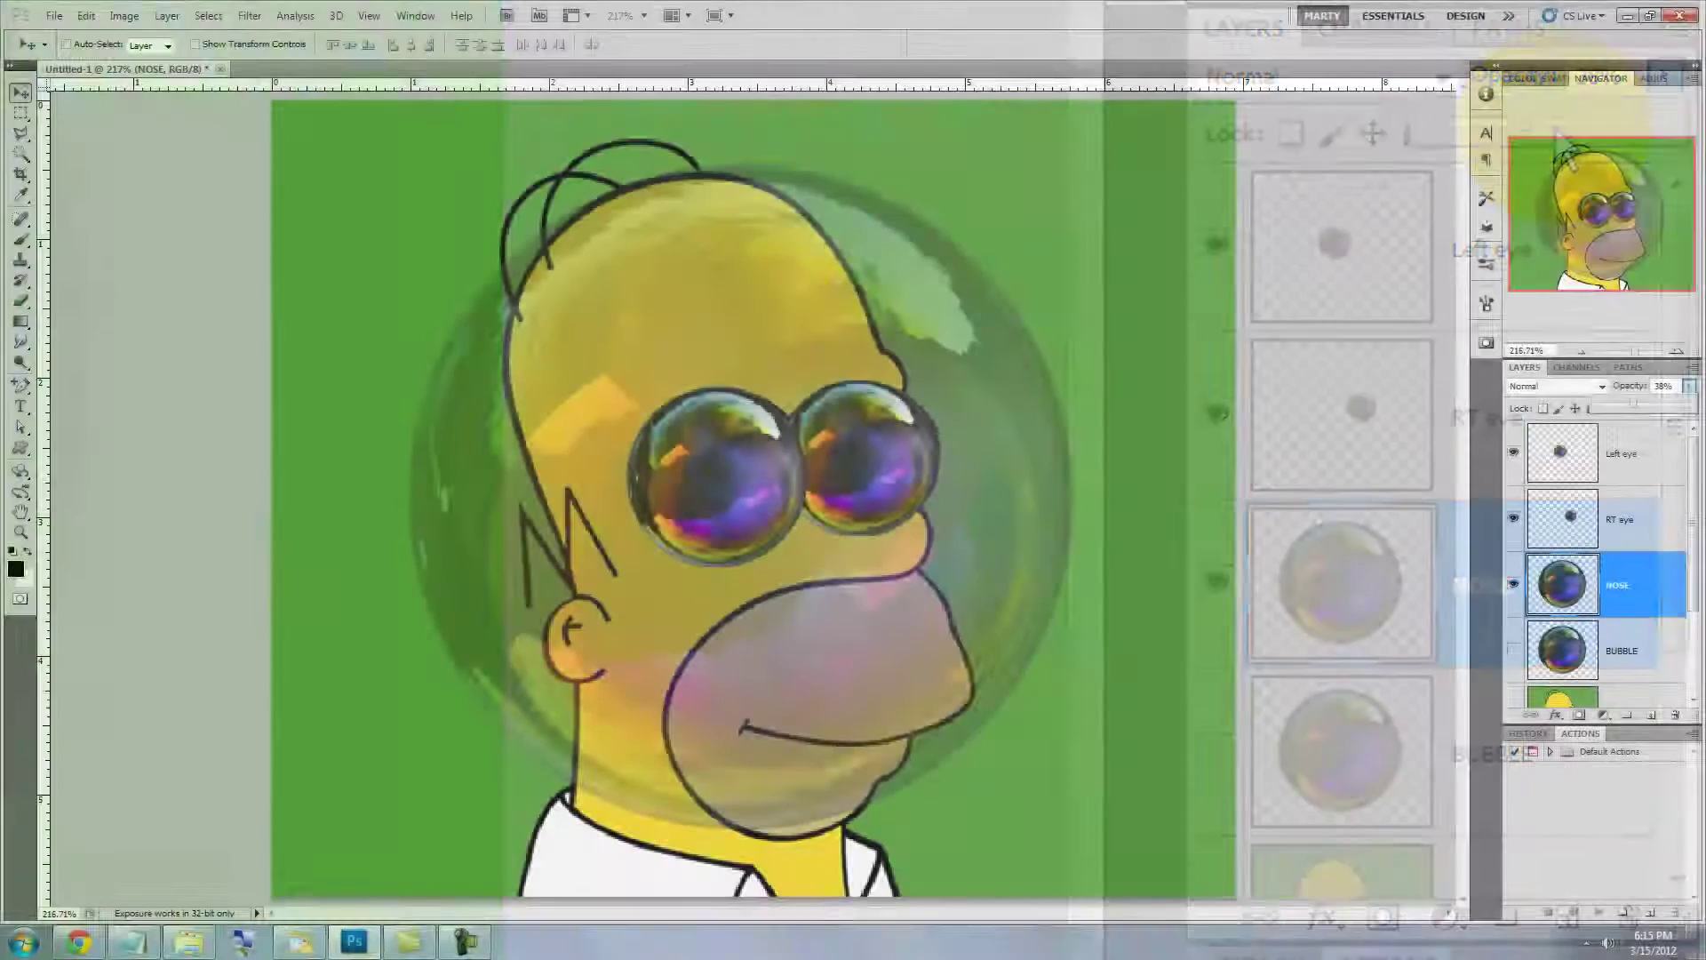
key(ctrl+t)
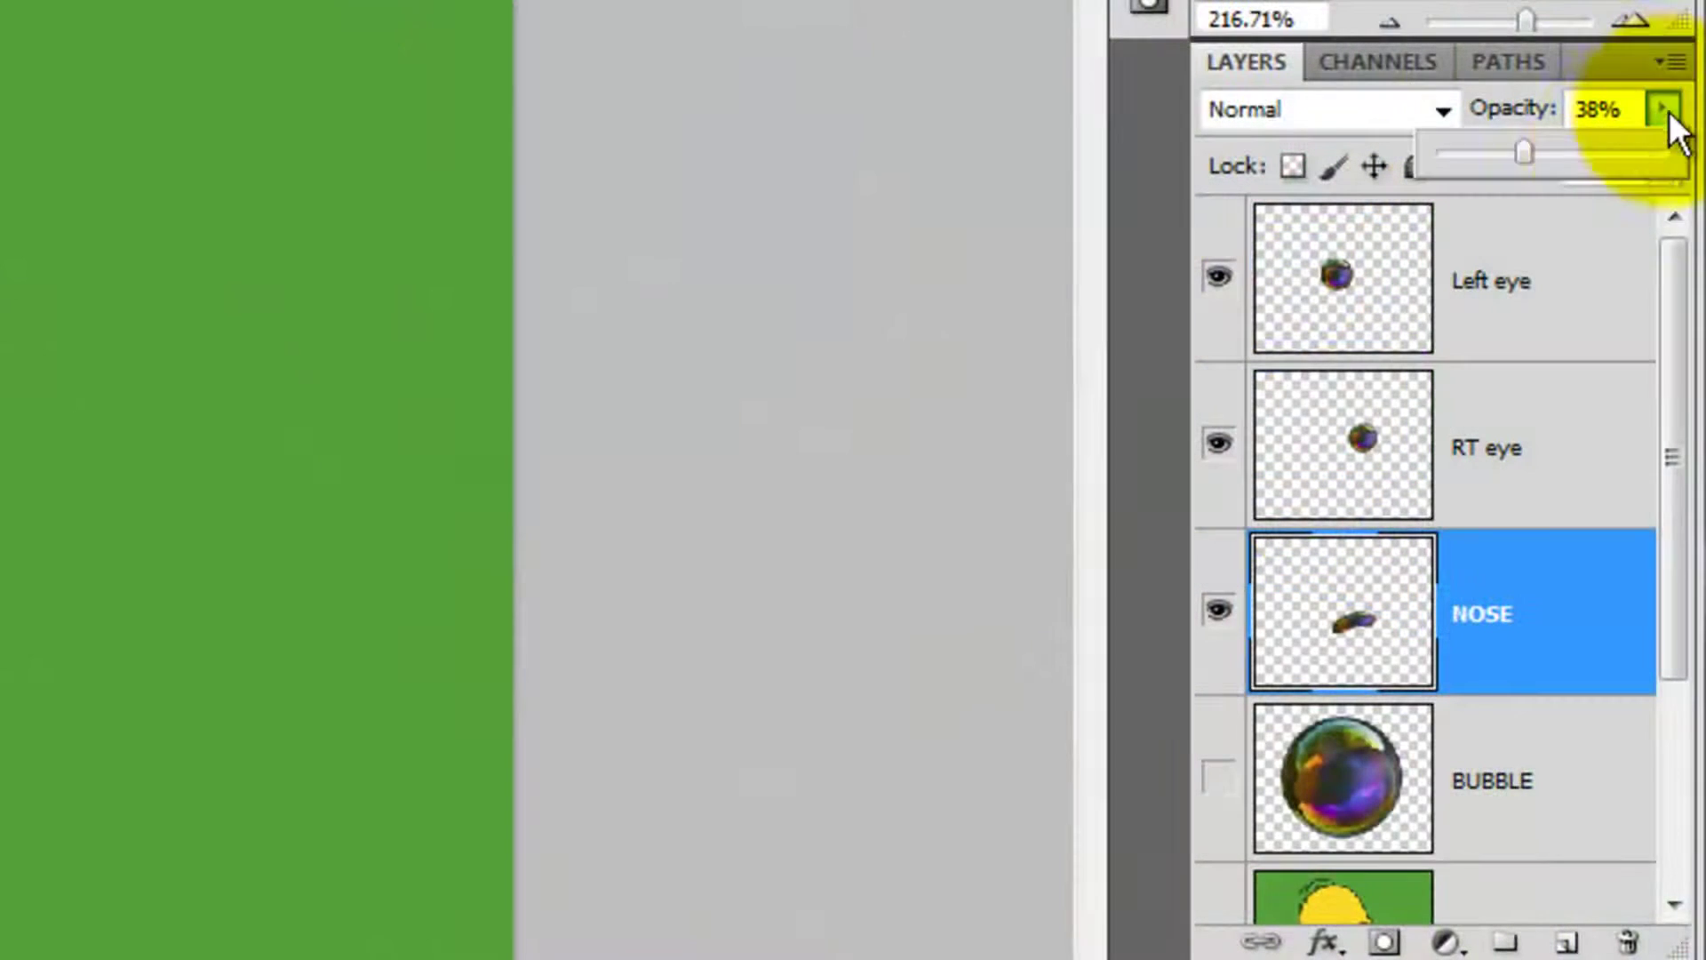
Set the NOSE layer back to 100% opacity.
click(1662, 108)
drag(1523, 153, 1591, 153)
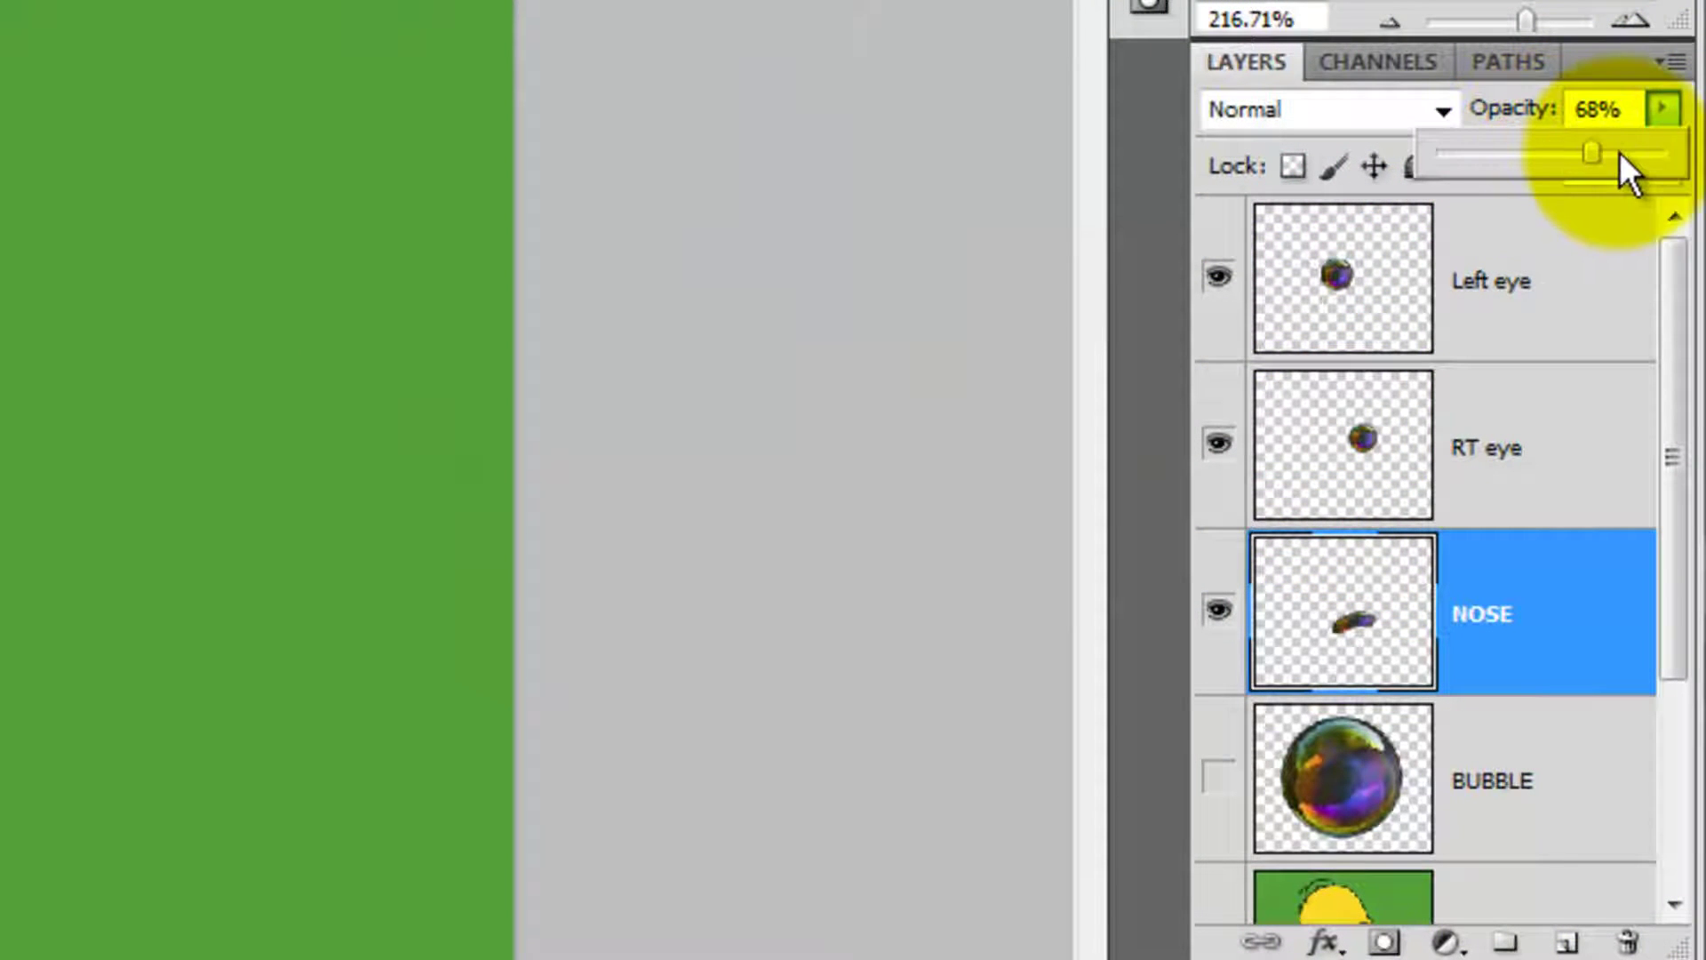
click(1665, 153)
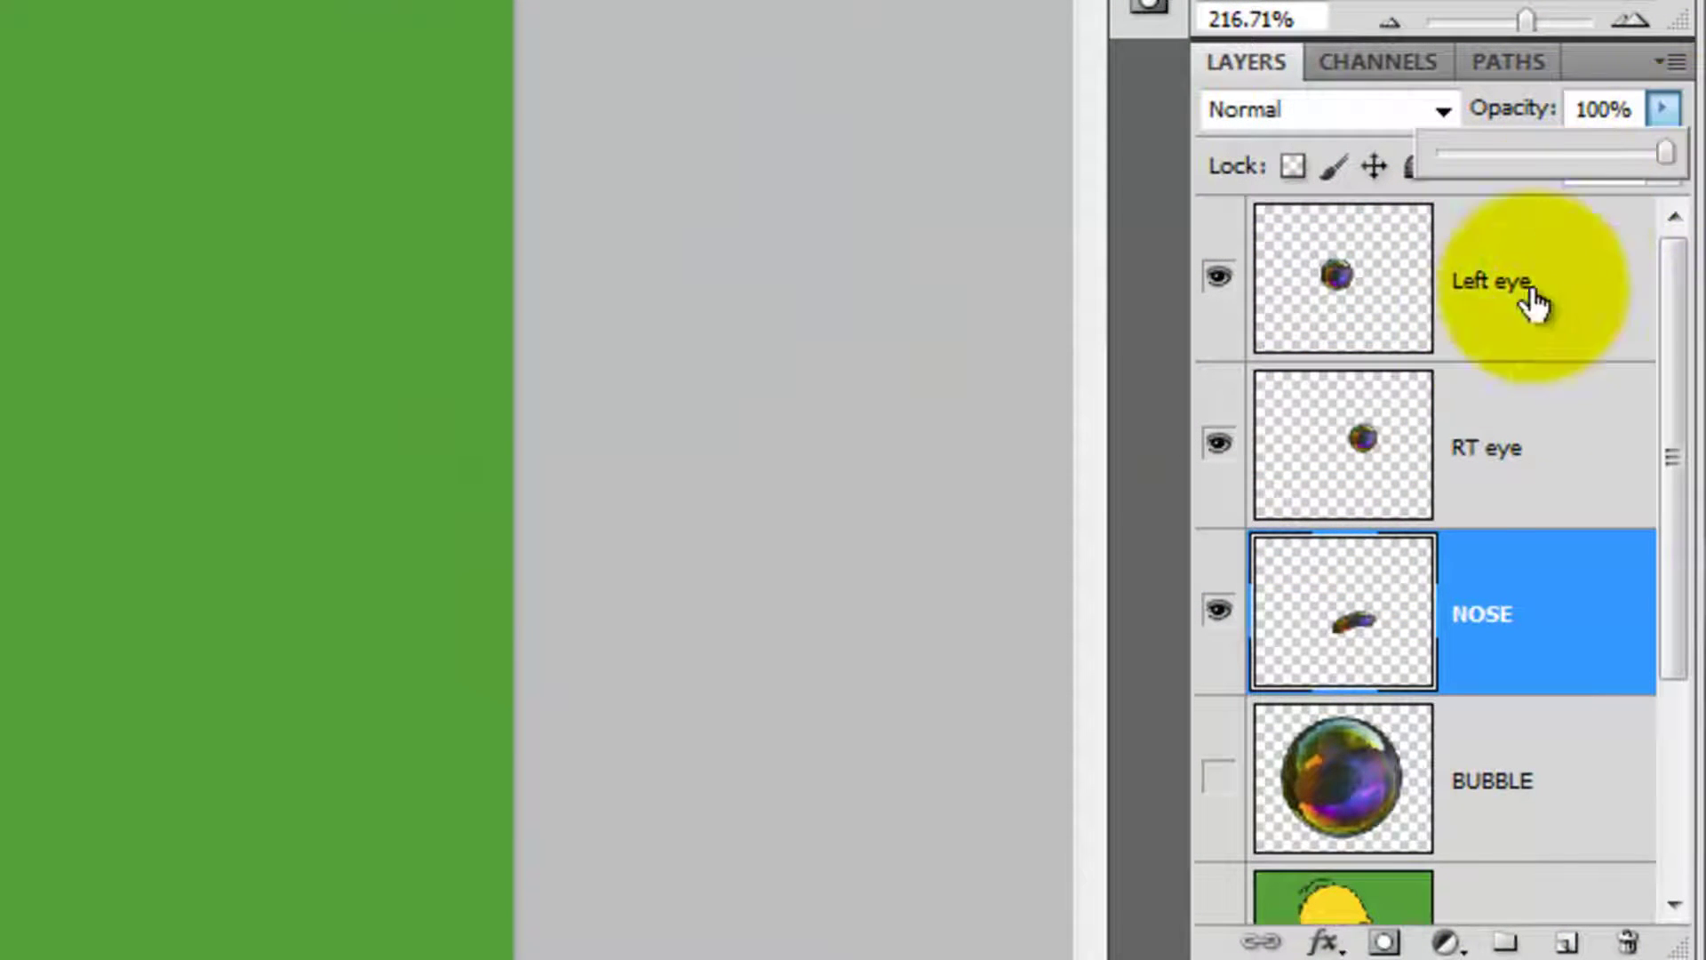
Duplicate BUBBLE into a visible layer named TOP at 52% opacity.
click(1365, 775)
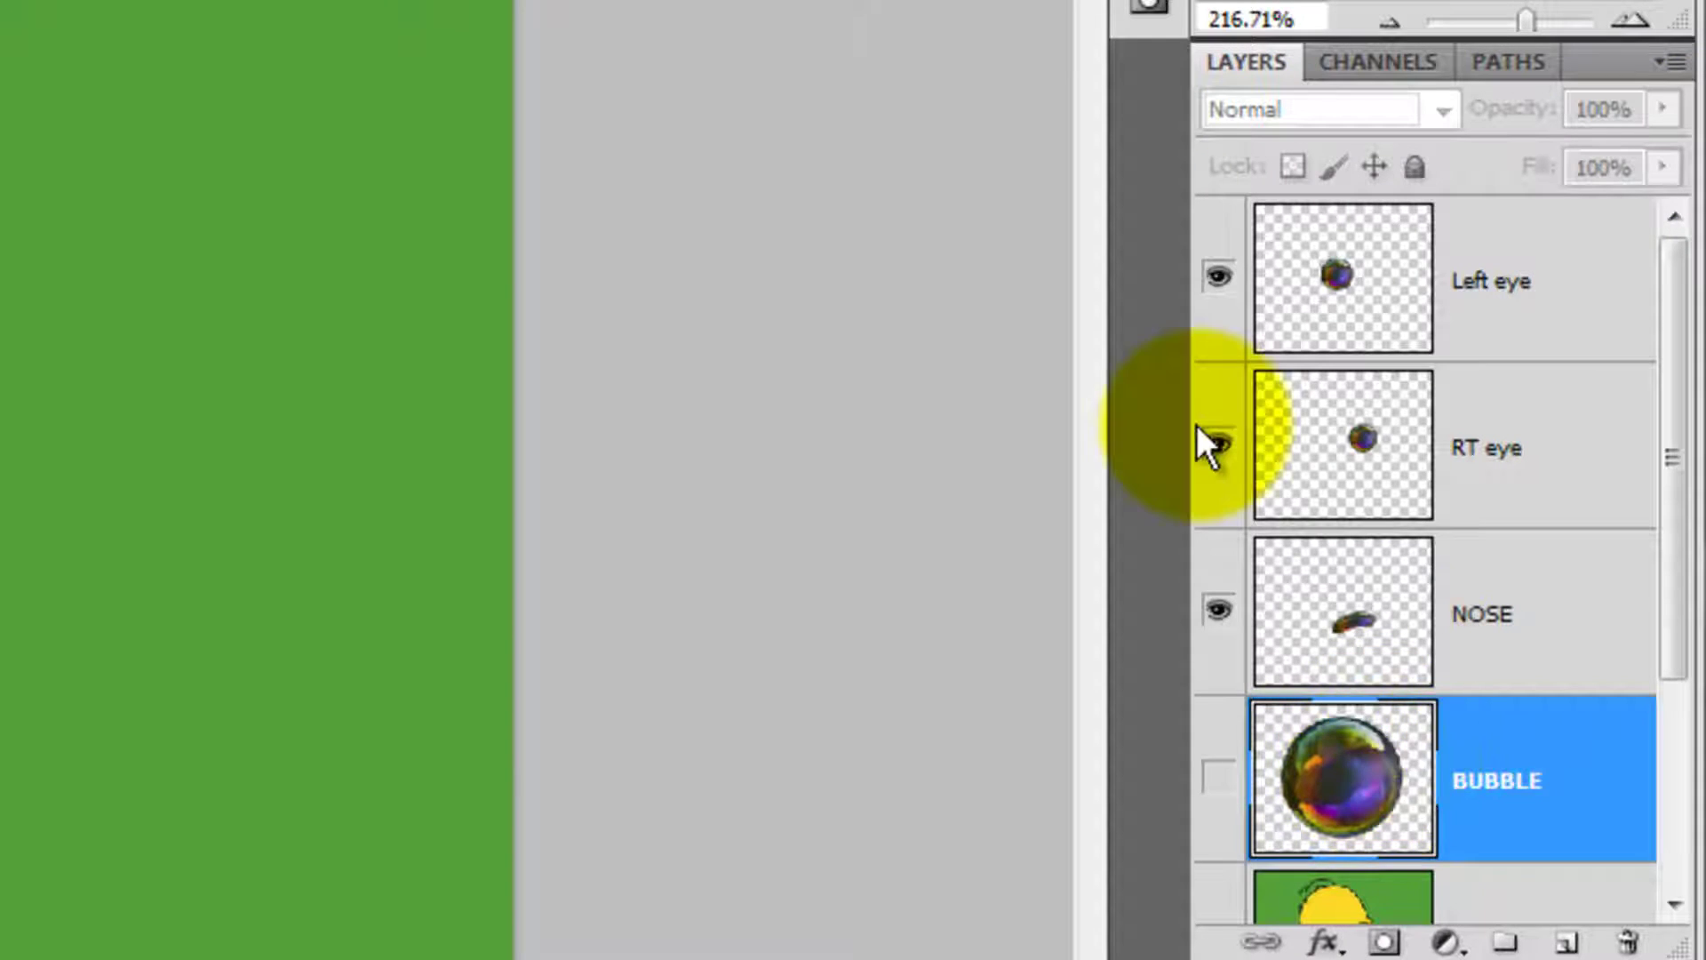
key(ctrl+j)
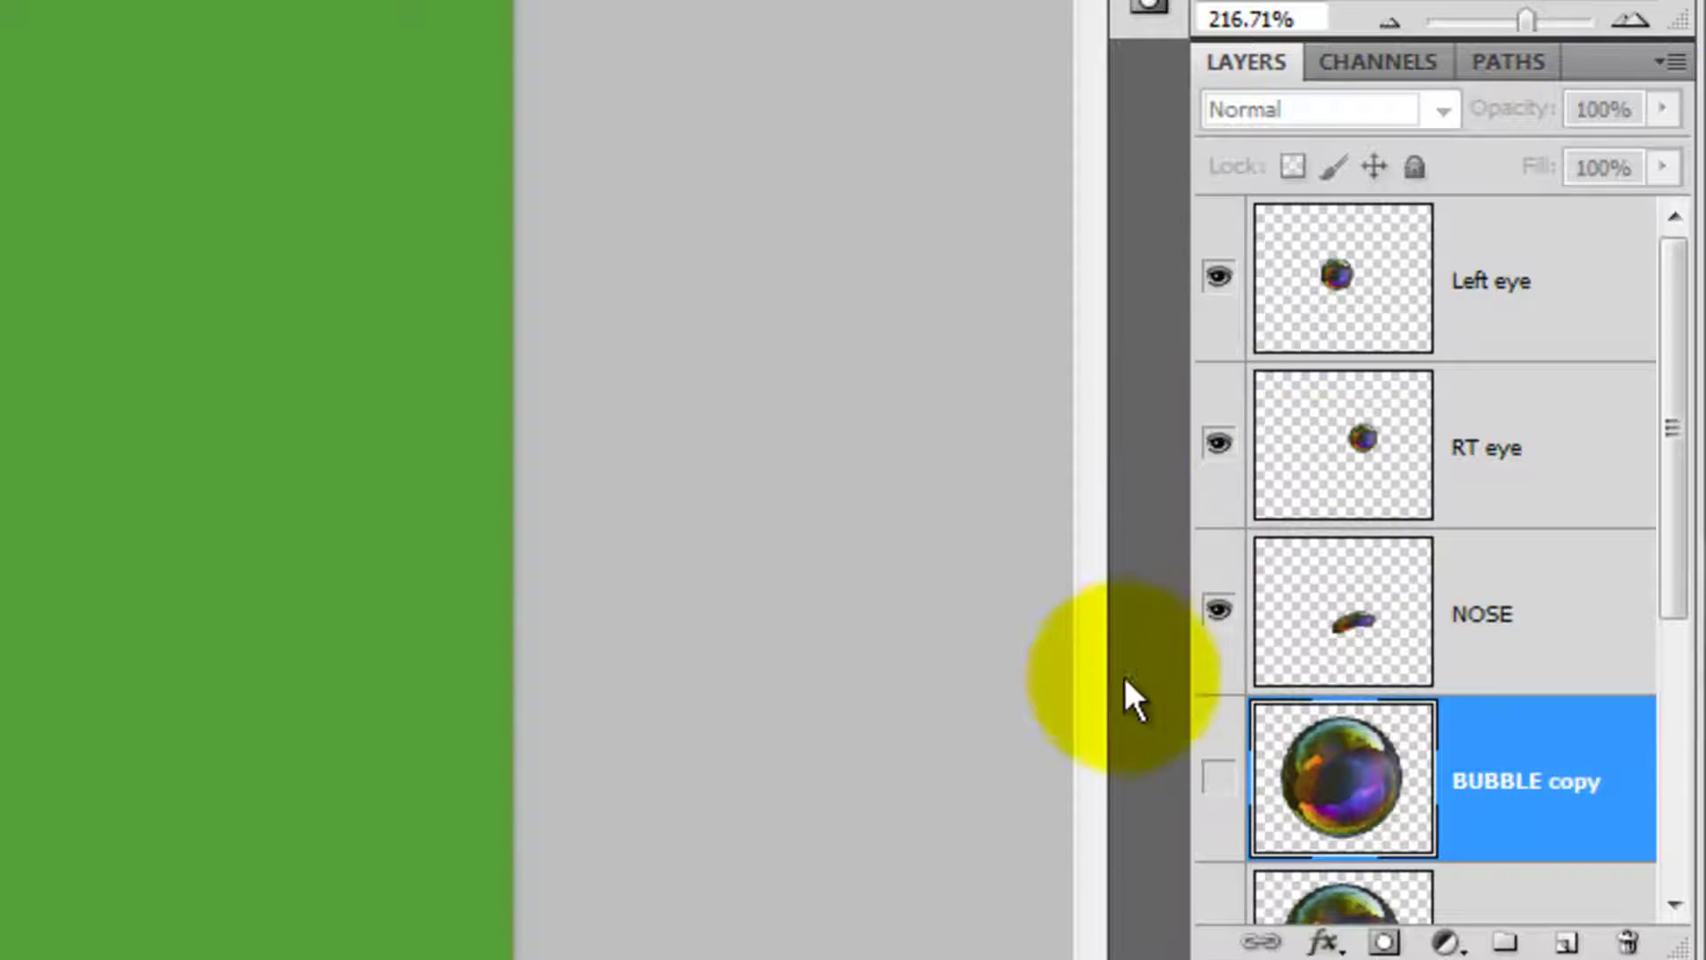
click(1218, 776)
double_click(1511, 781)
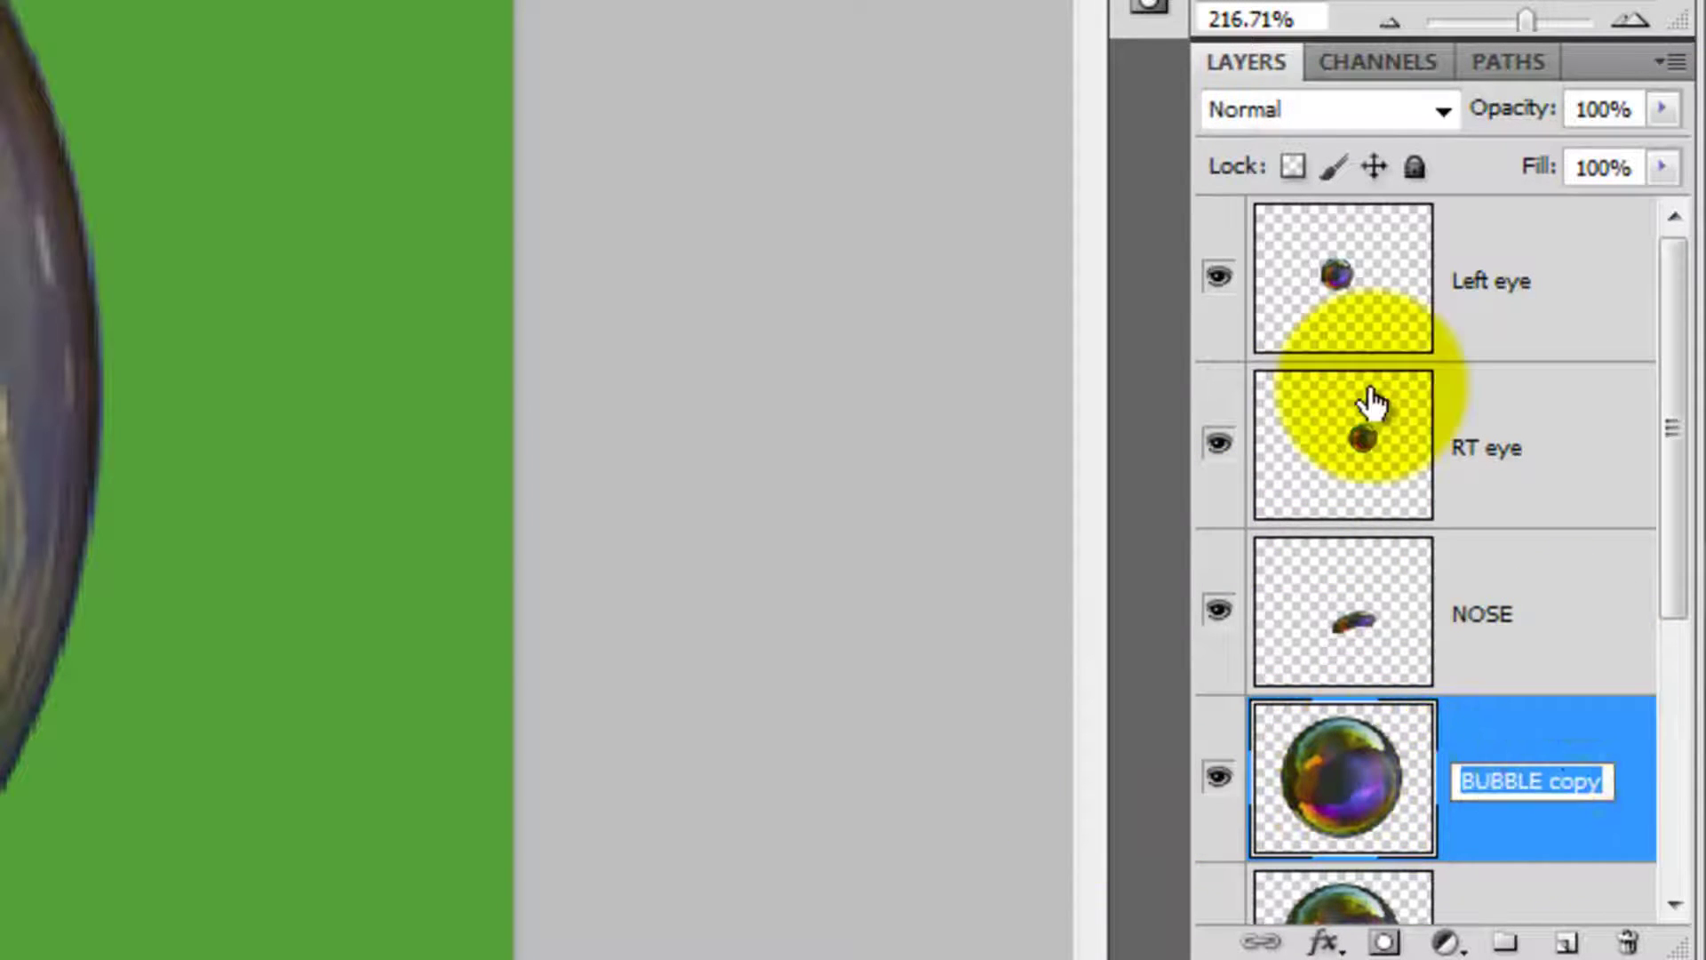
text(TOP)
key(Return)
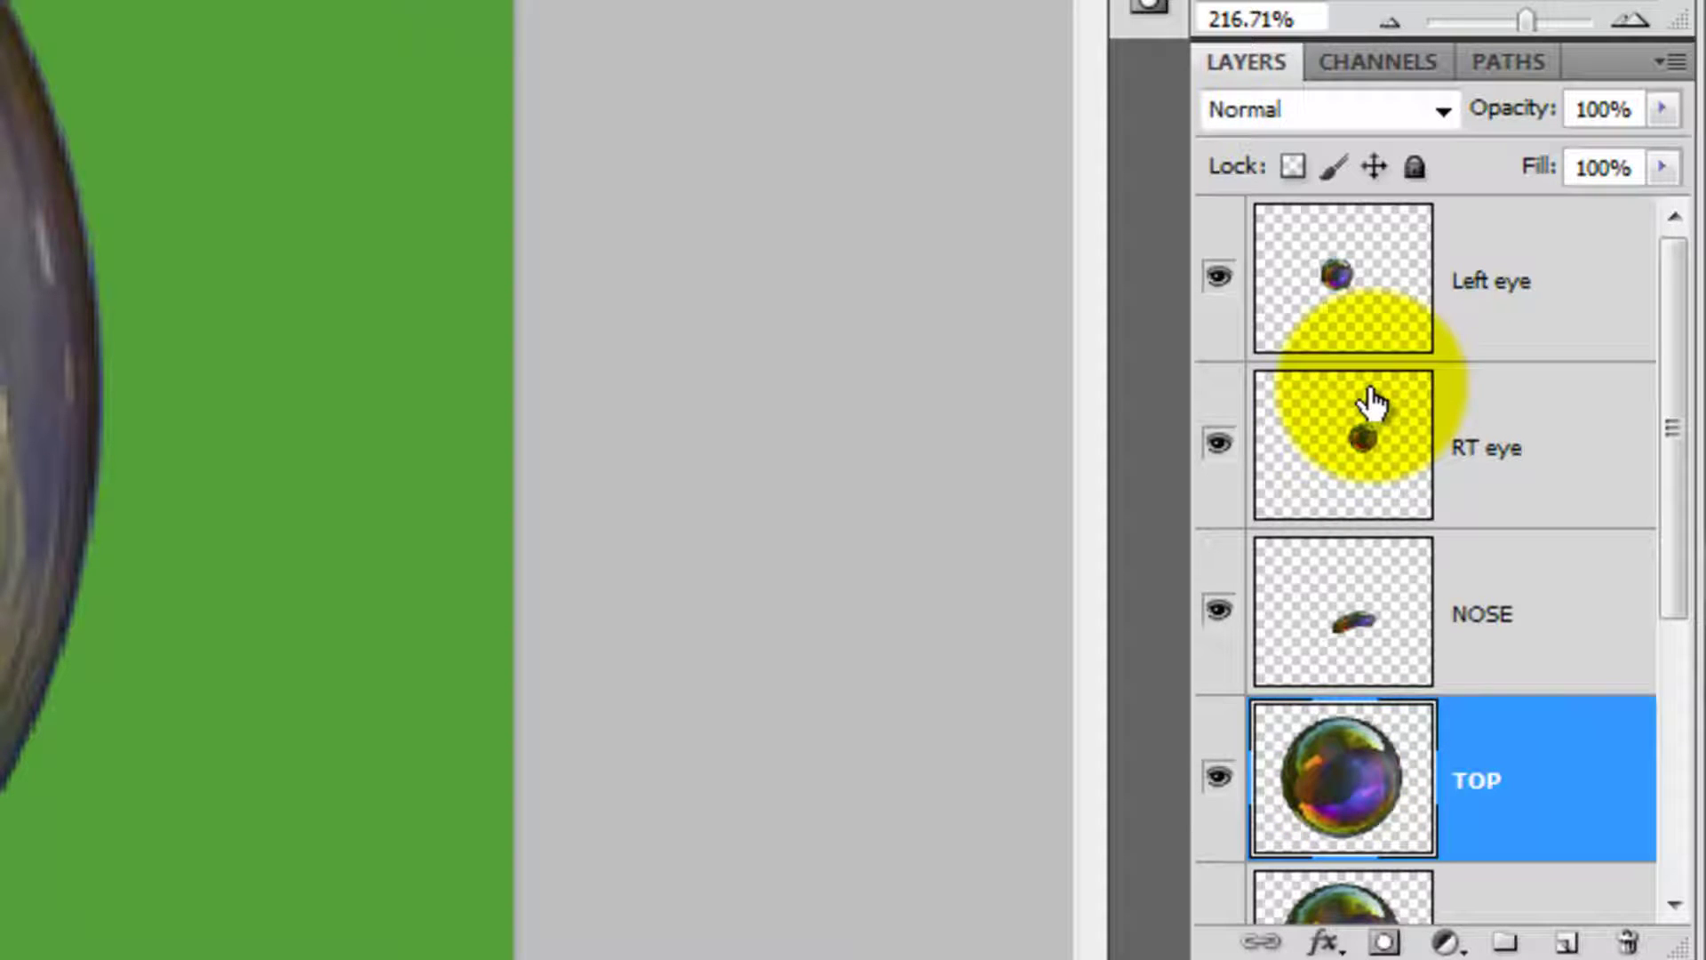
drag(1662, 108, 1615, 163)
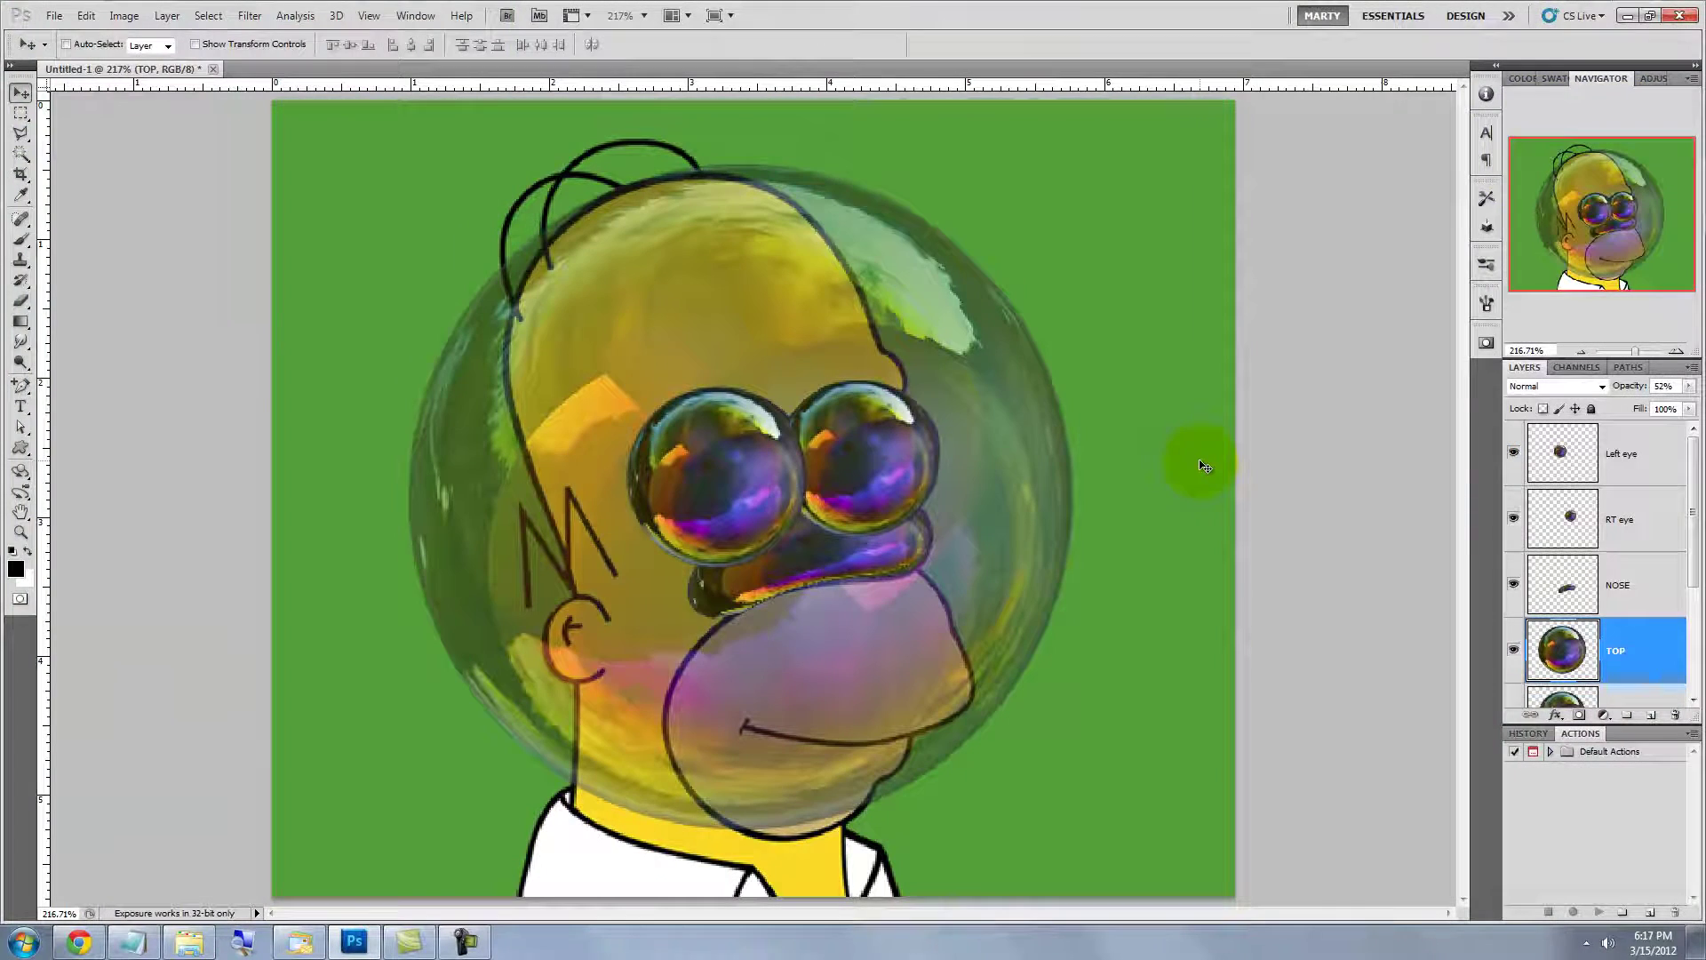
Shrink the TOP bubble to about 58% and move it onto Homer's cranium for warping.
key(ctrl+t)
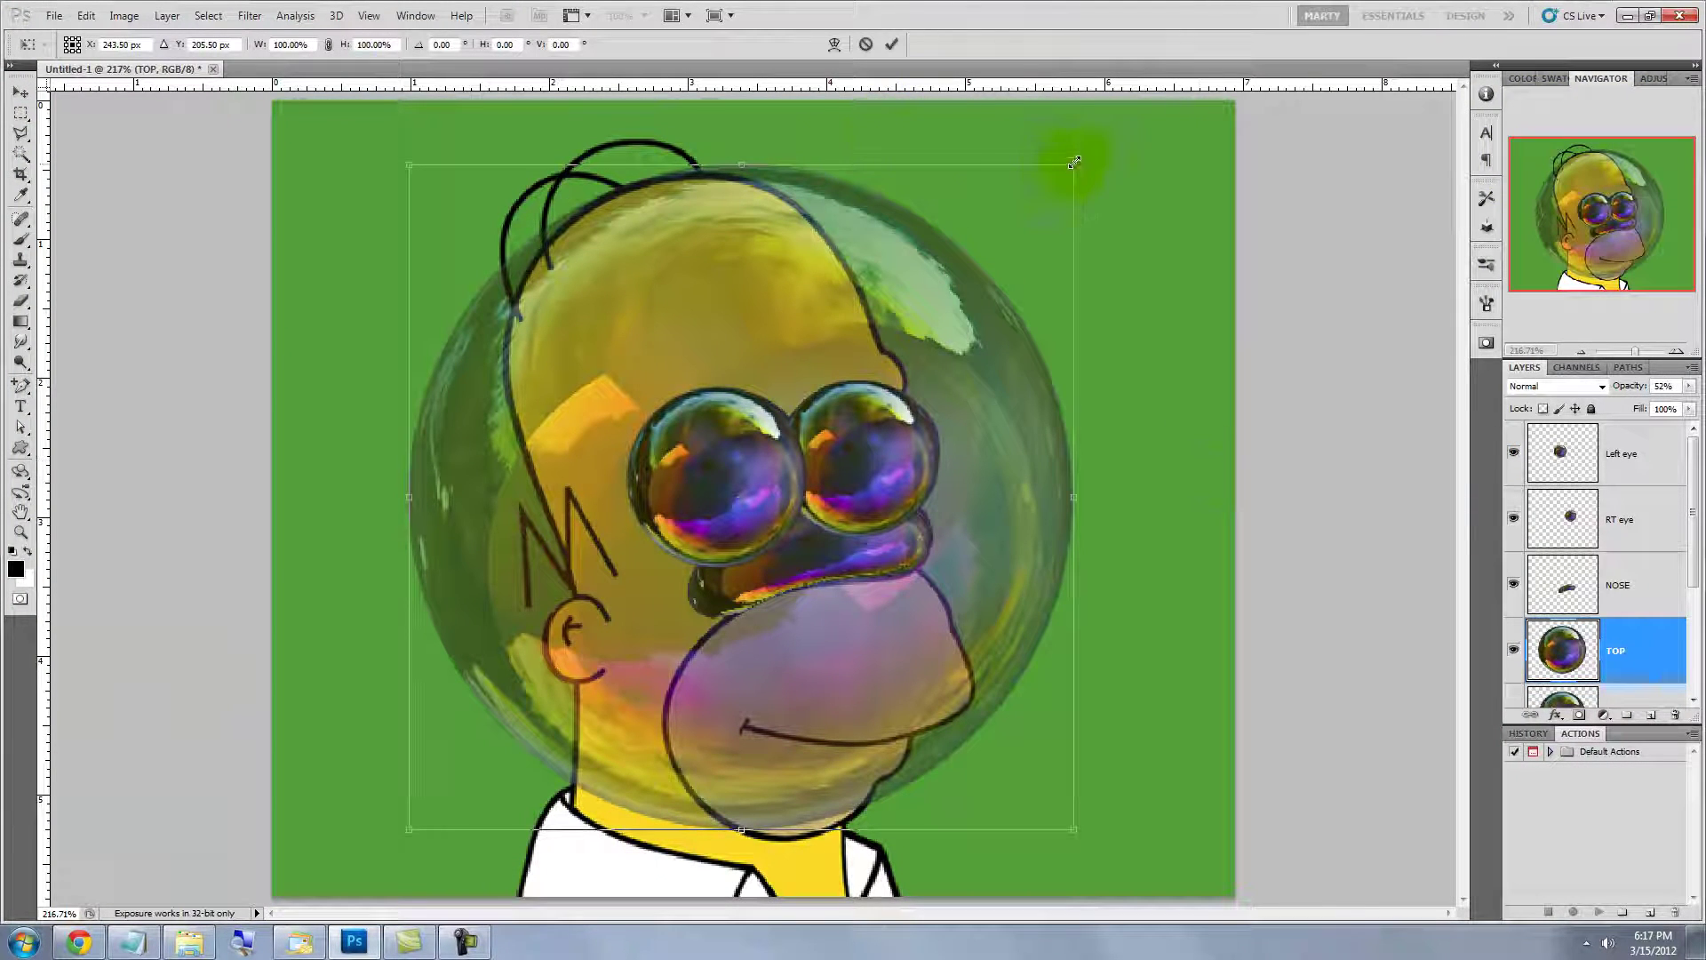
drag(1074, 163, 935, 303)
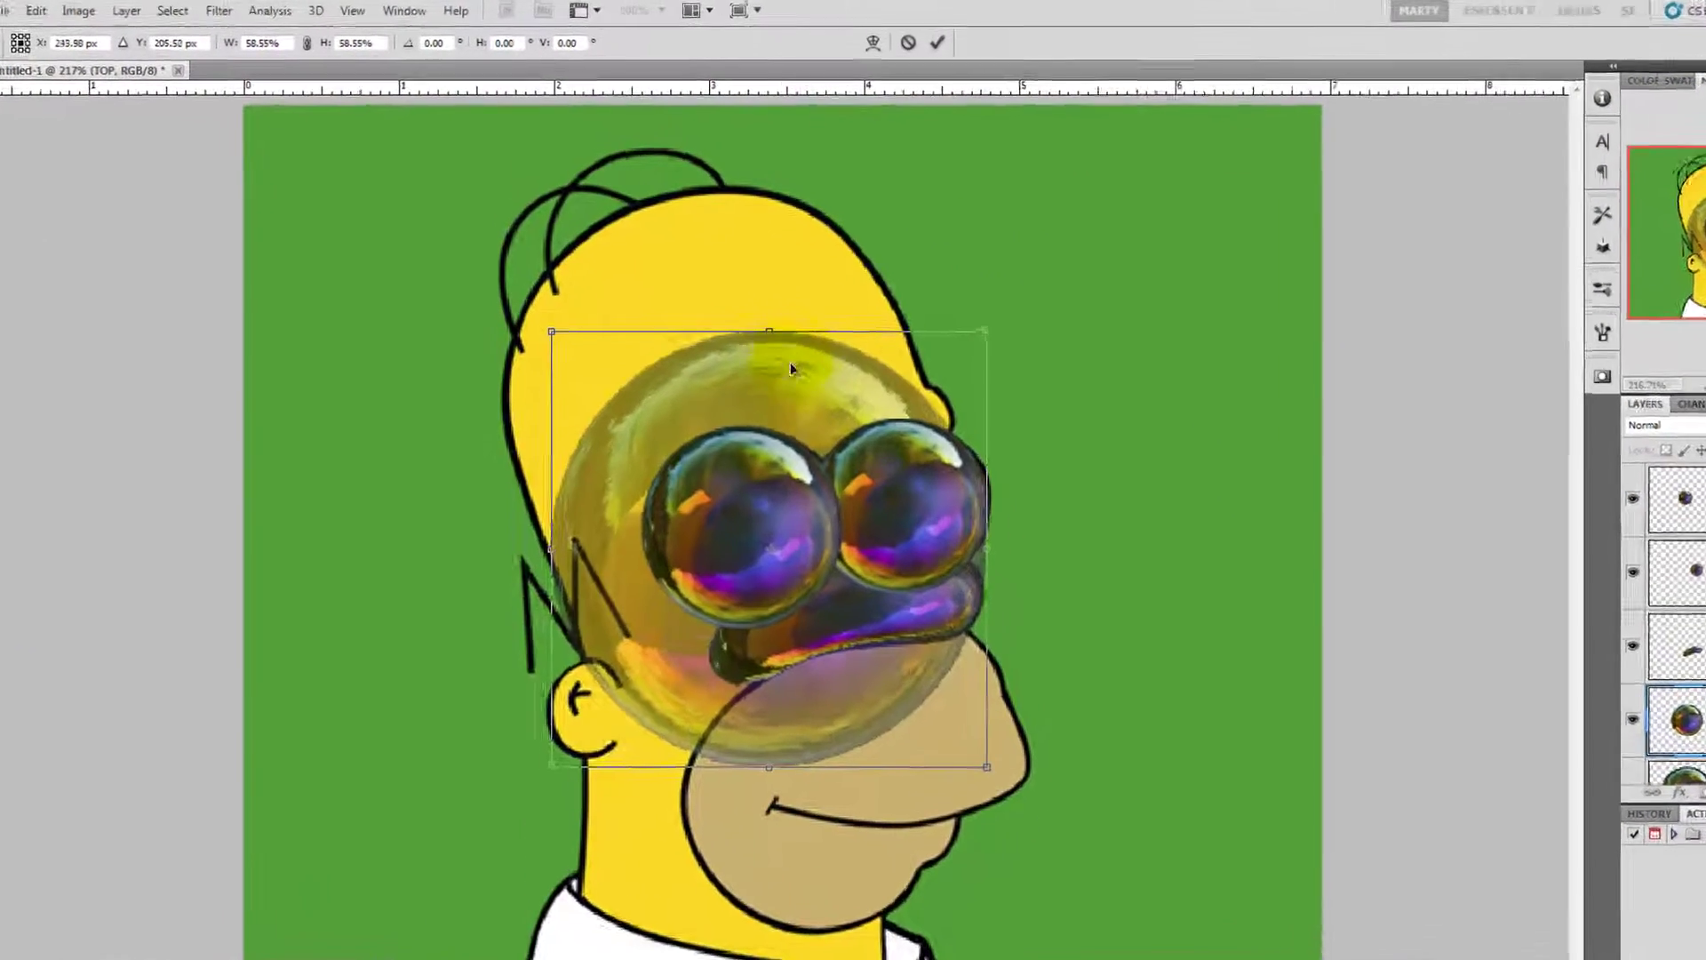
drag(791, 369, 754, 228)
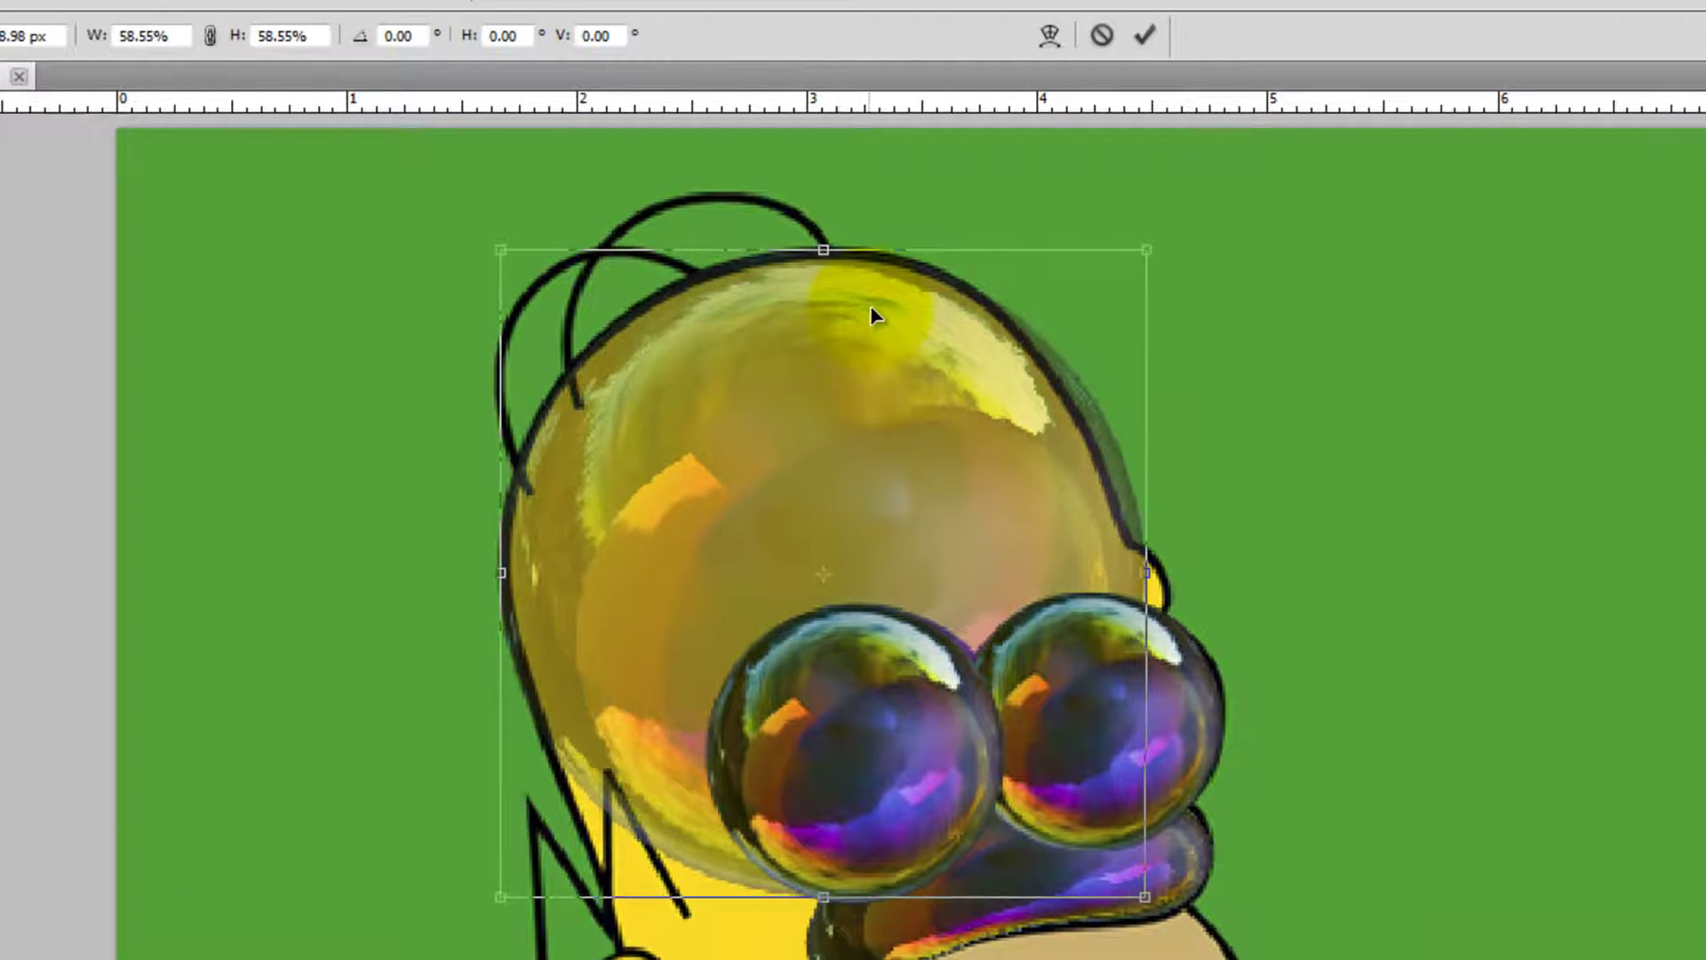
drag(1146, 250, 1148, 251)
click(1052, 46)
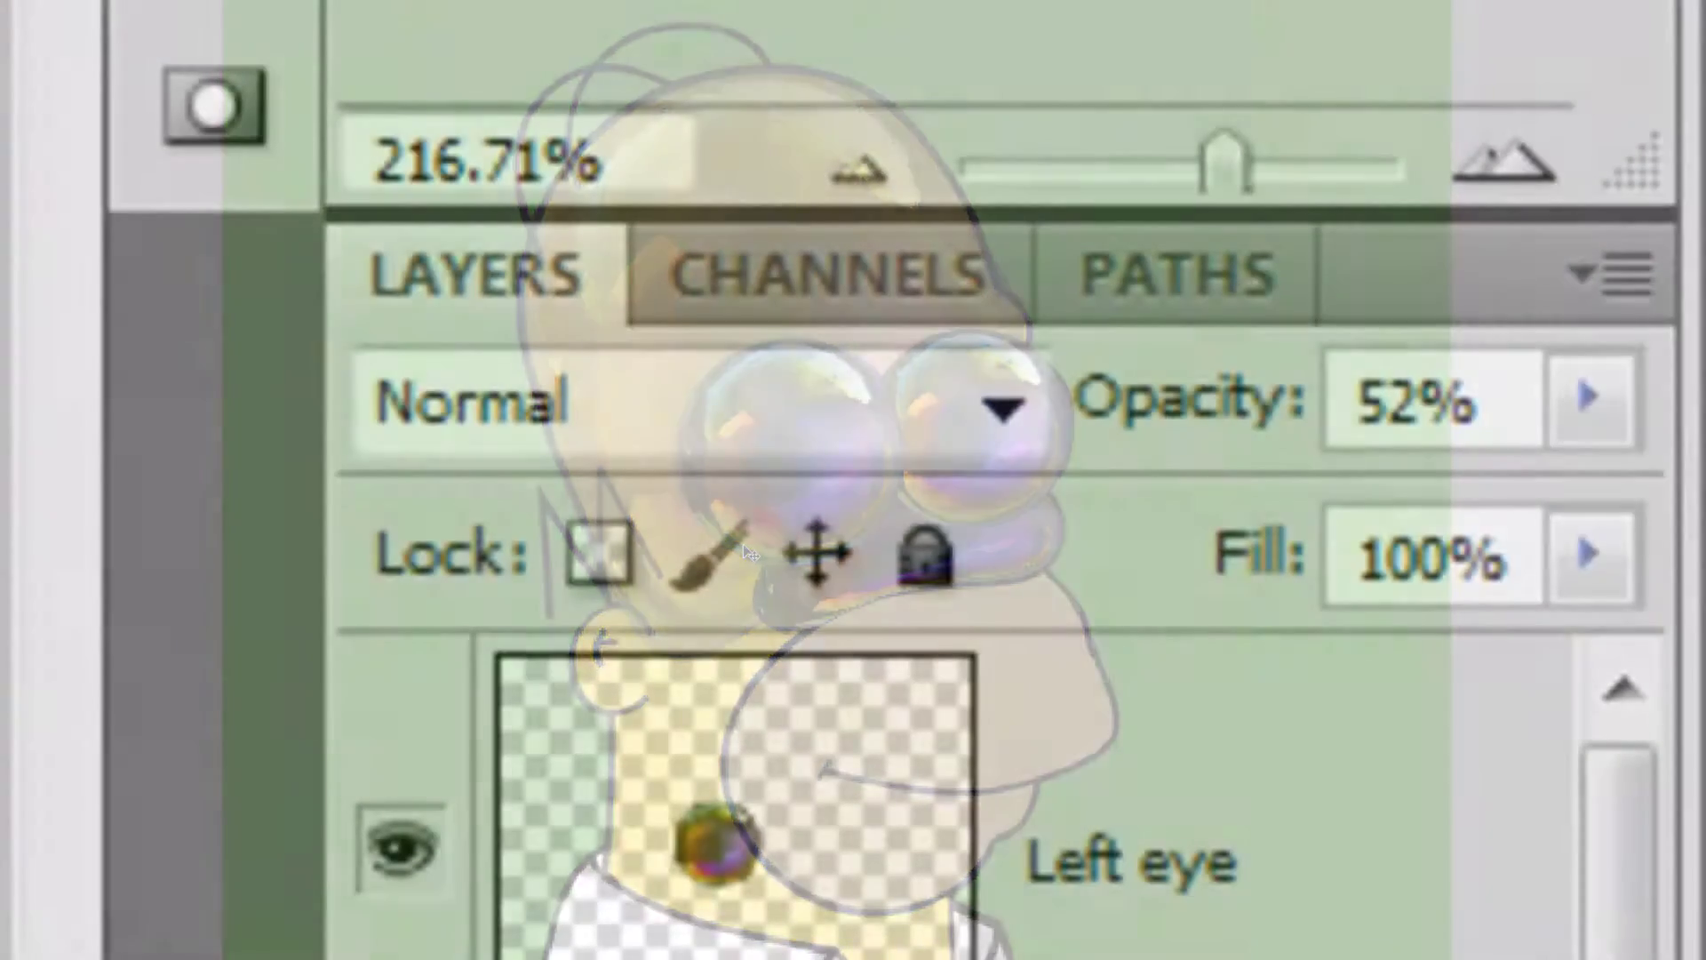
Commit the TOP warp at 100% opacity and add a layer mask to NOSE.
click(1613, 411)
drag(1307, 515, 1600, 514)
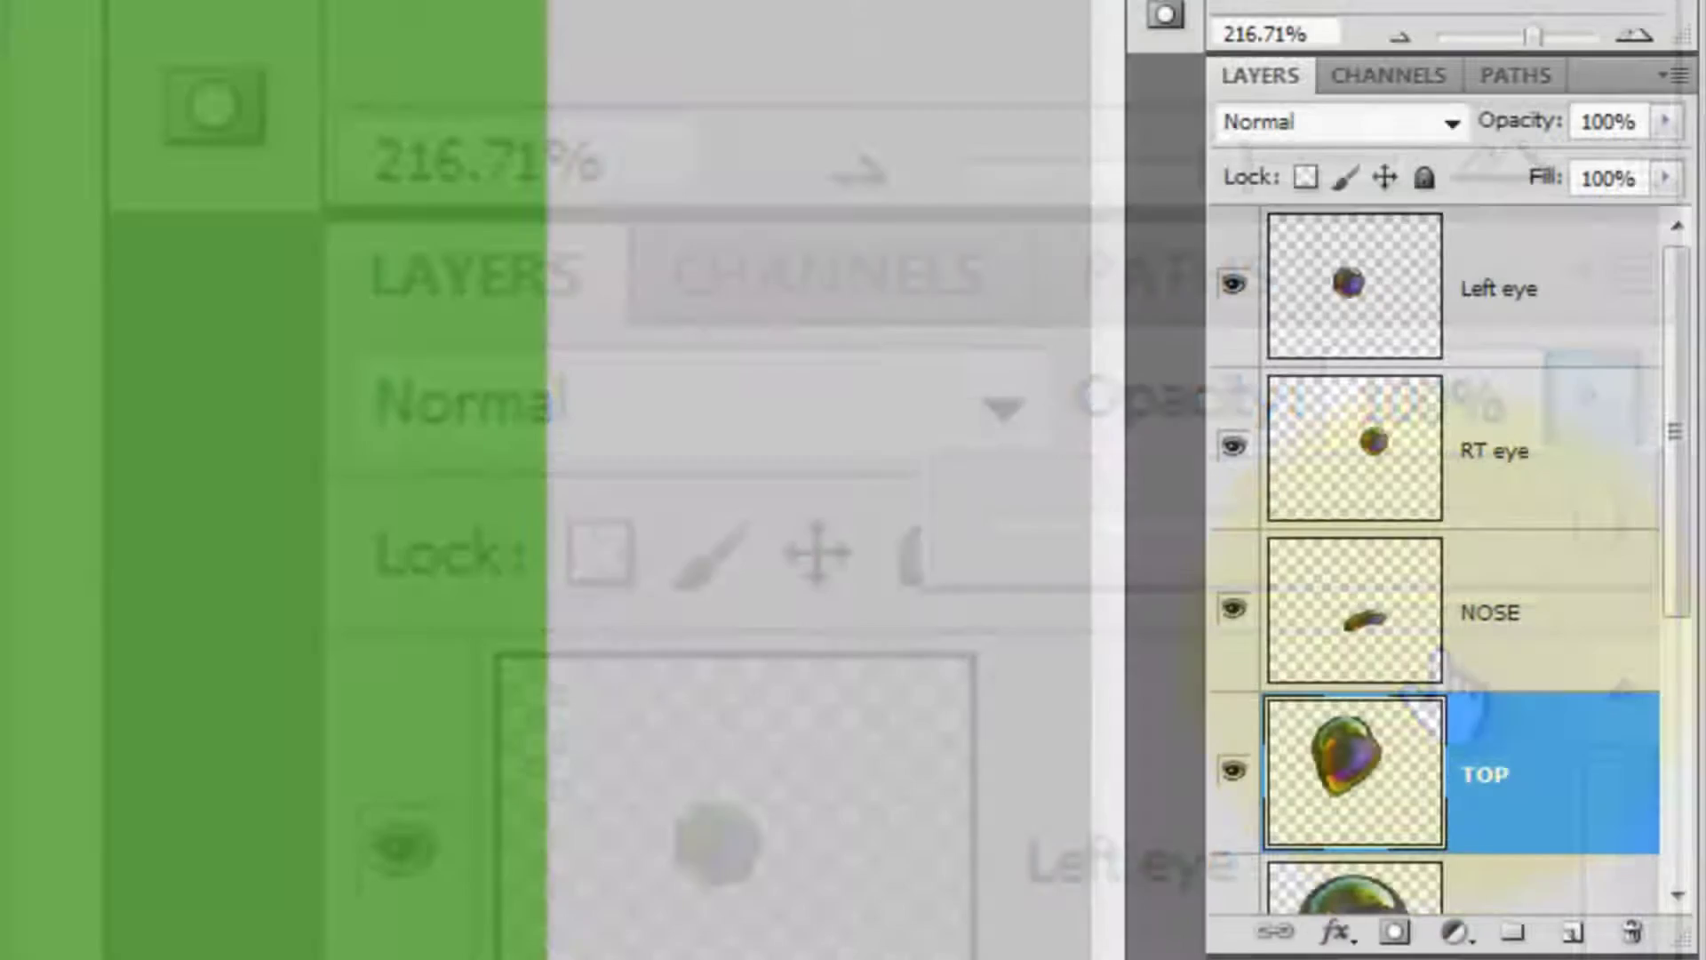
click(1369, 626)
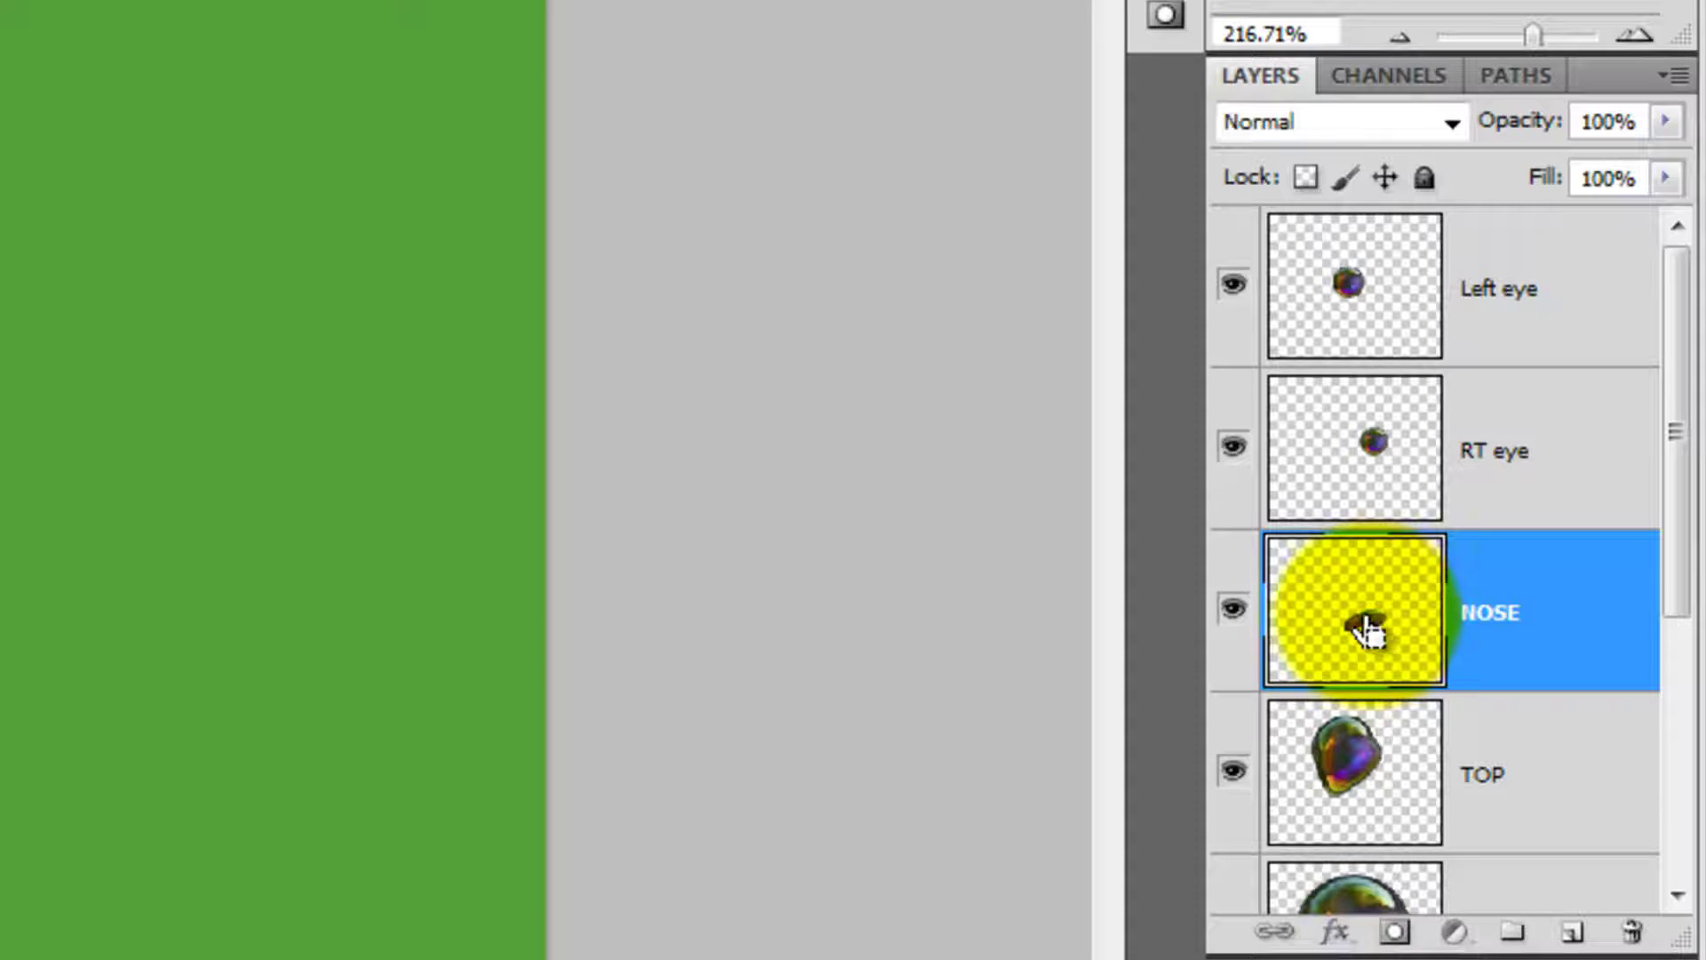
click(1397, 933)
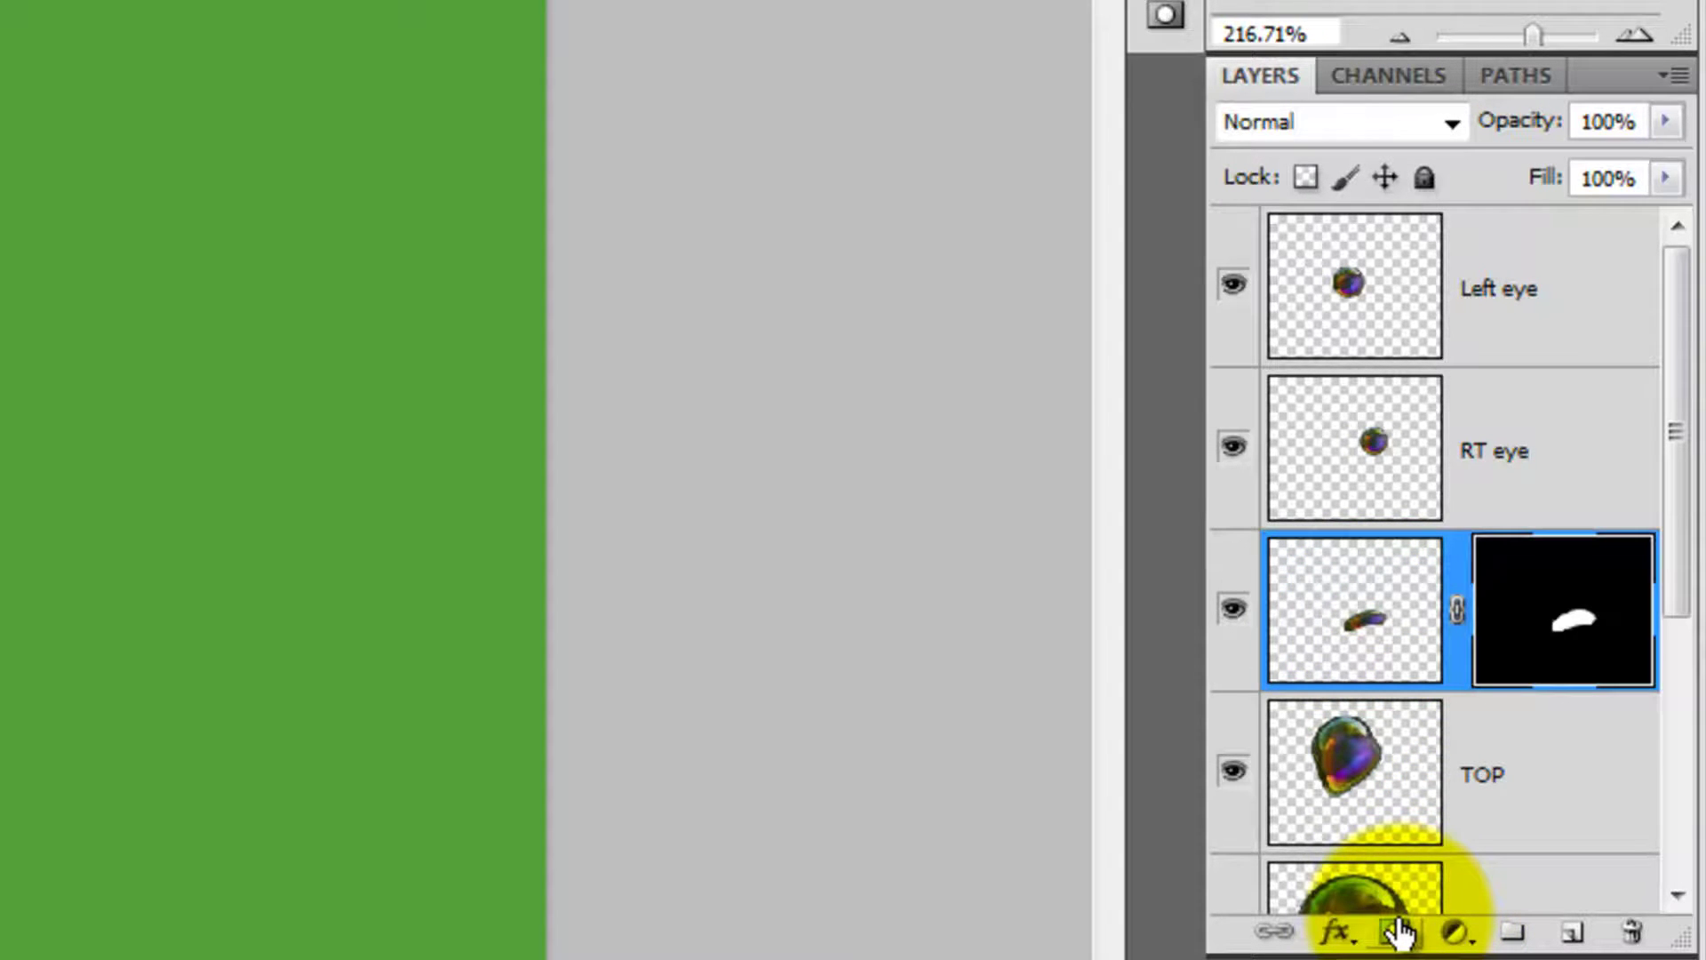